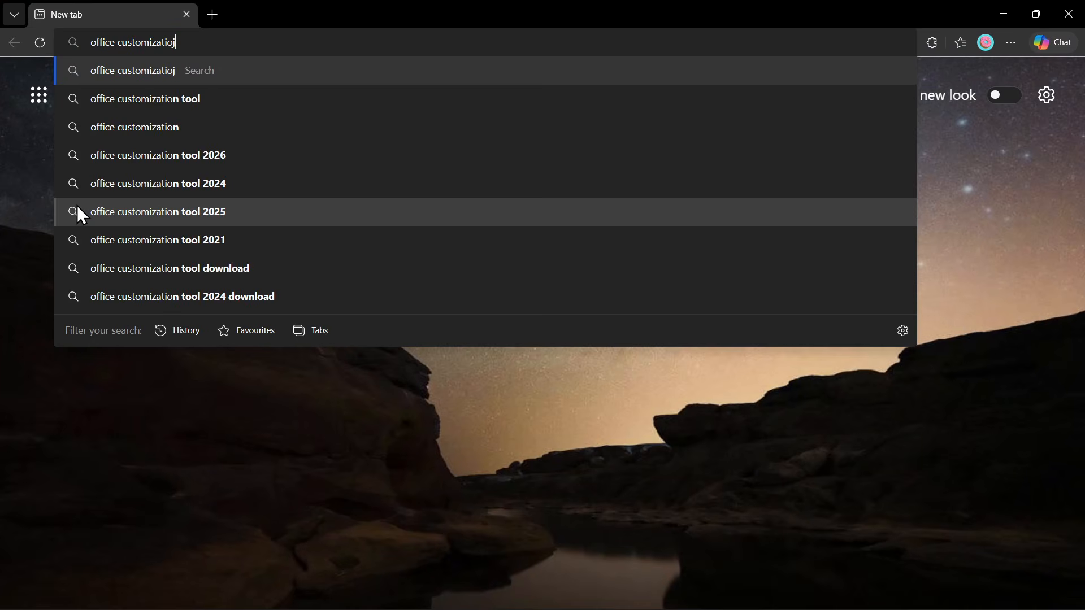
Step: Search the web for "office customization tool", open the Office Customization Tool page and close the search results
key("Return")
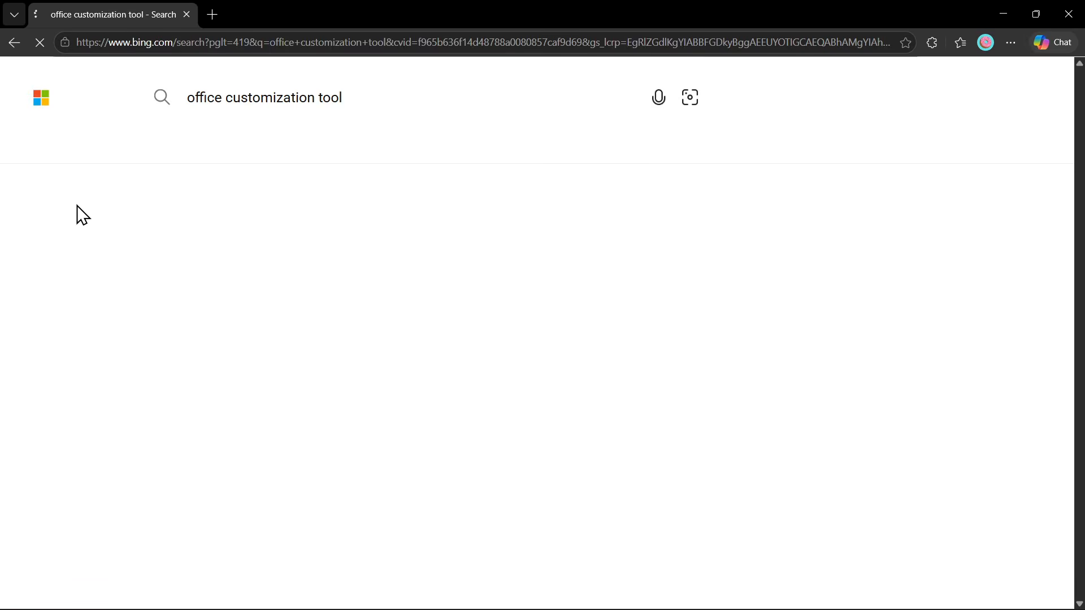
left_click(276, 291)
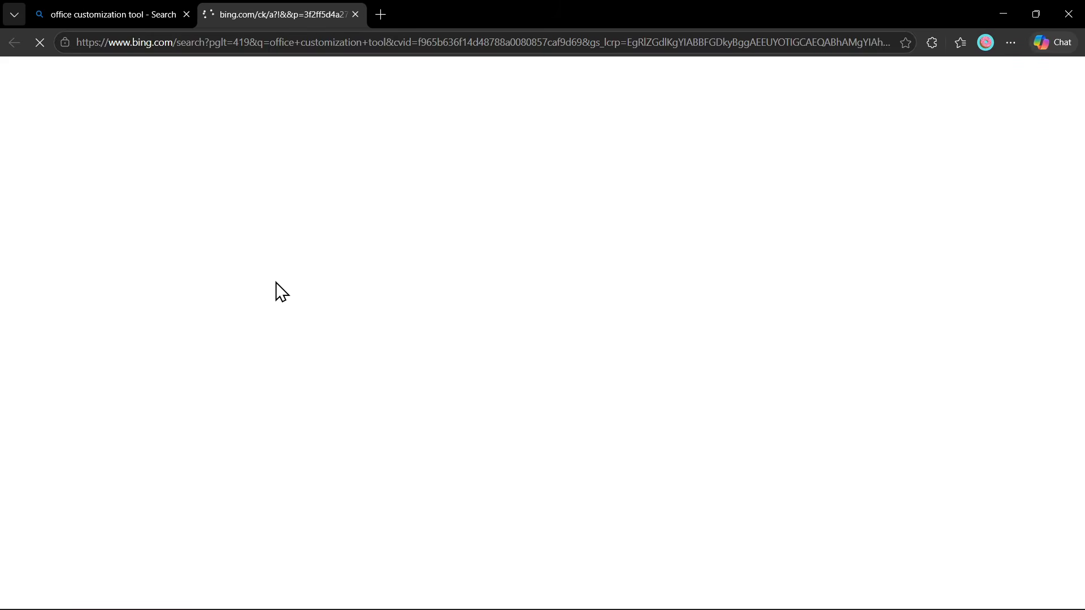
left_click(122, 12)
left_click(186, 14)
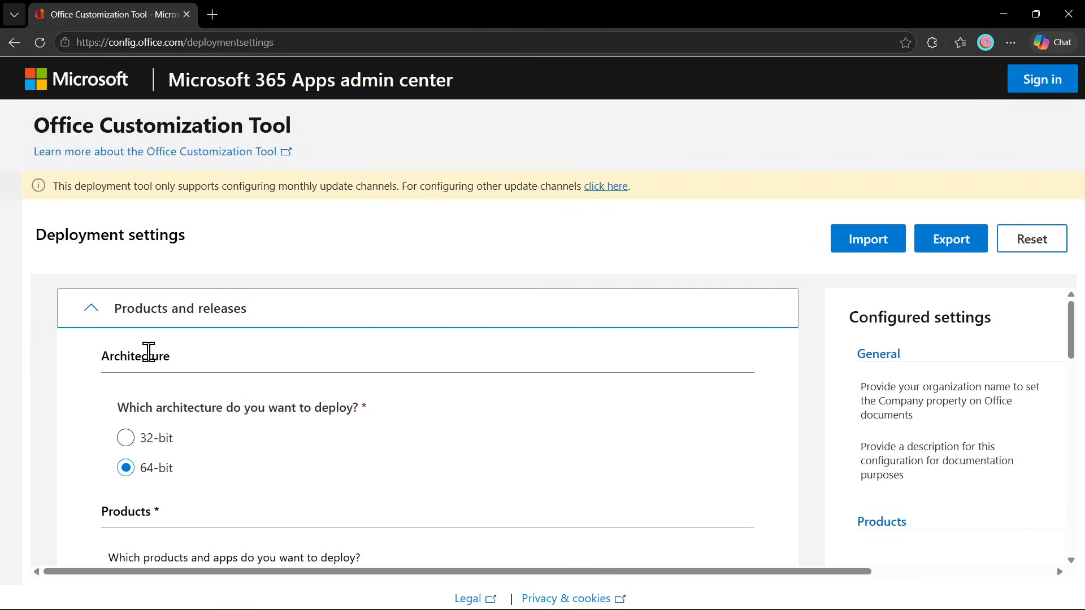
left_click(72, 315)
scroll(109, 398, "down", 2)
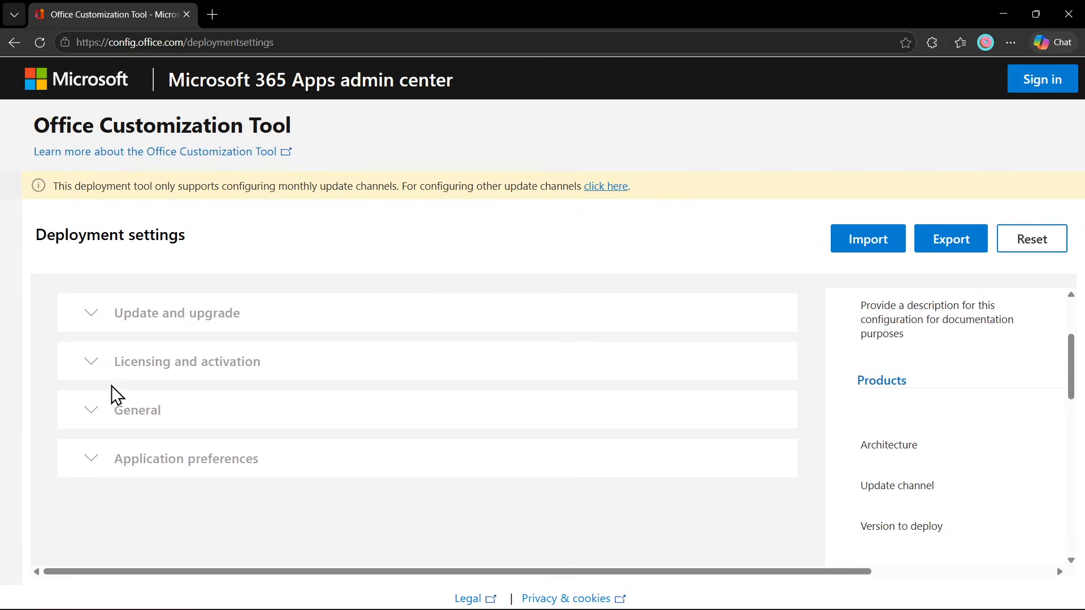
scroll(168, 384, "up", 2)
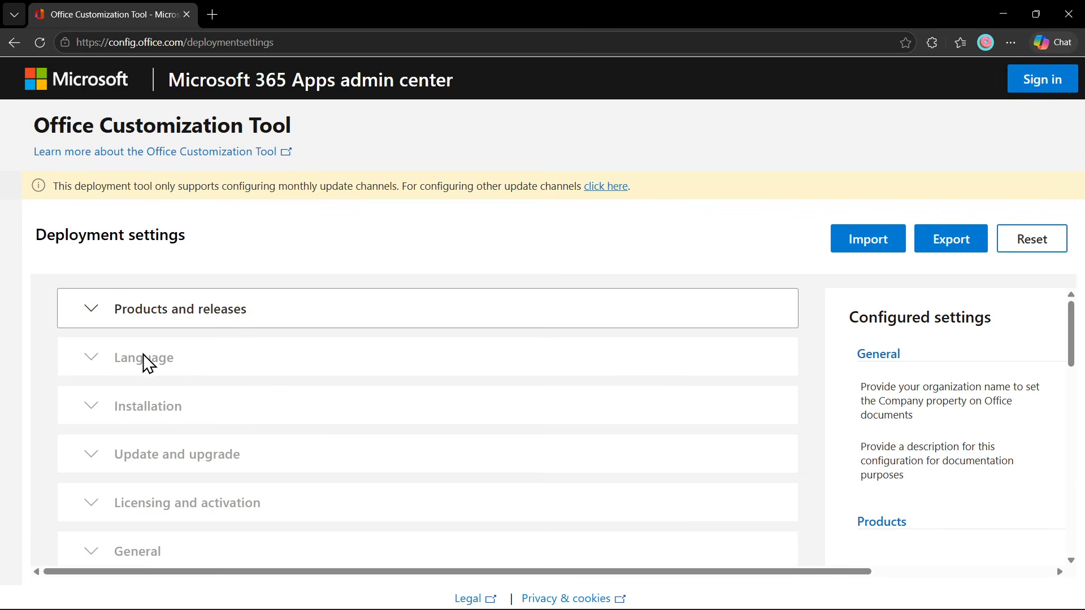
left_click(103, 317)
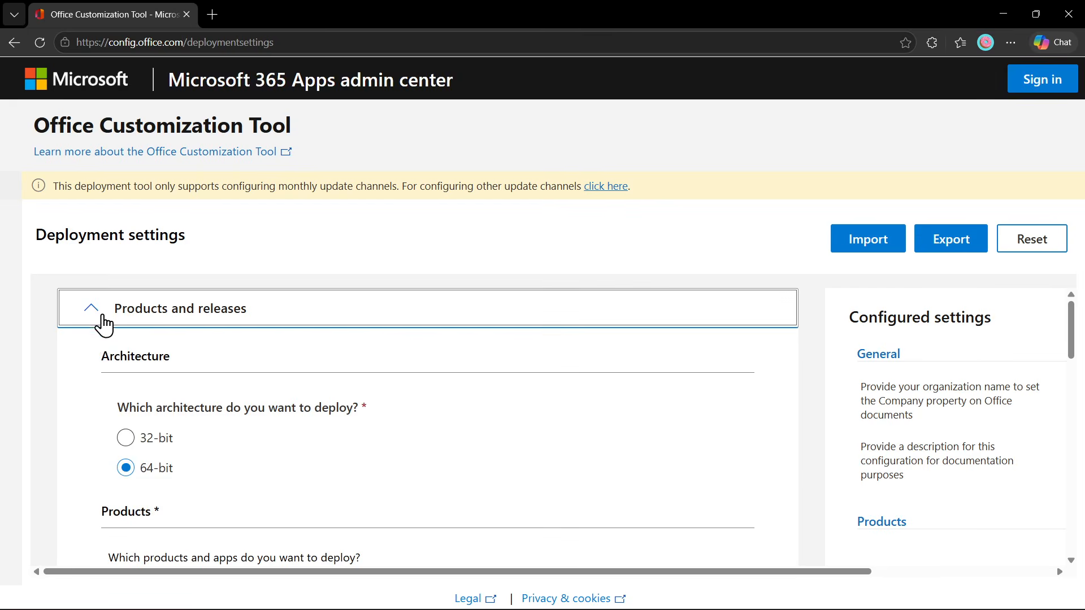
Step: Choose Microsoft 365 Apps for enterprise as the Office Suites product to deploy
scroll(98, 333, "down", 1)
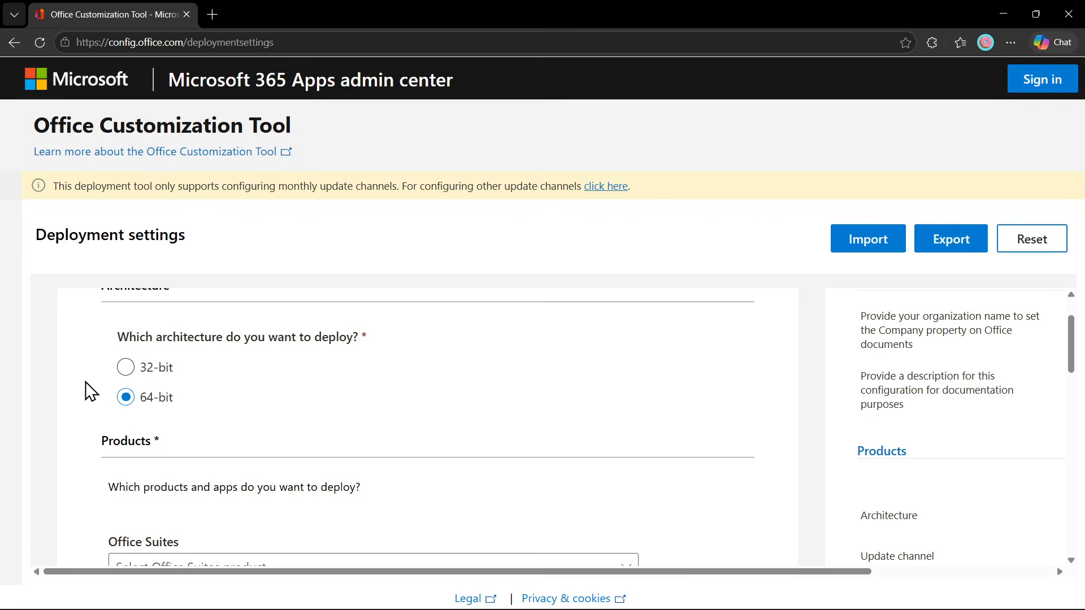
scroll(90, 390, "down", 3)
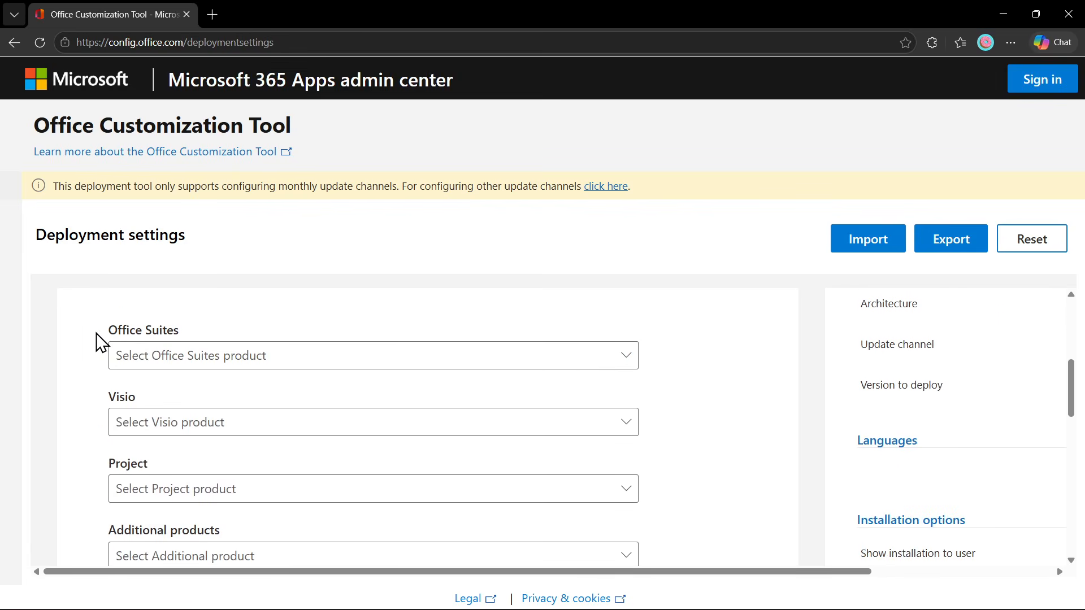
left_click(167, 364)
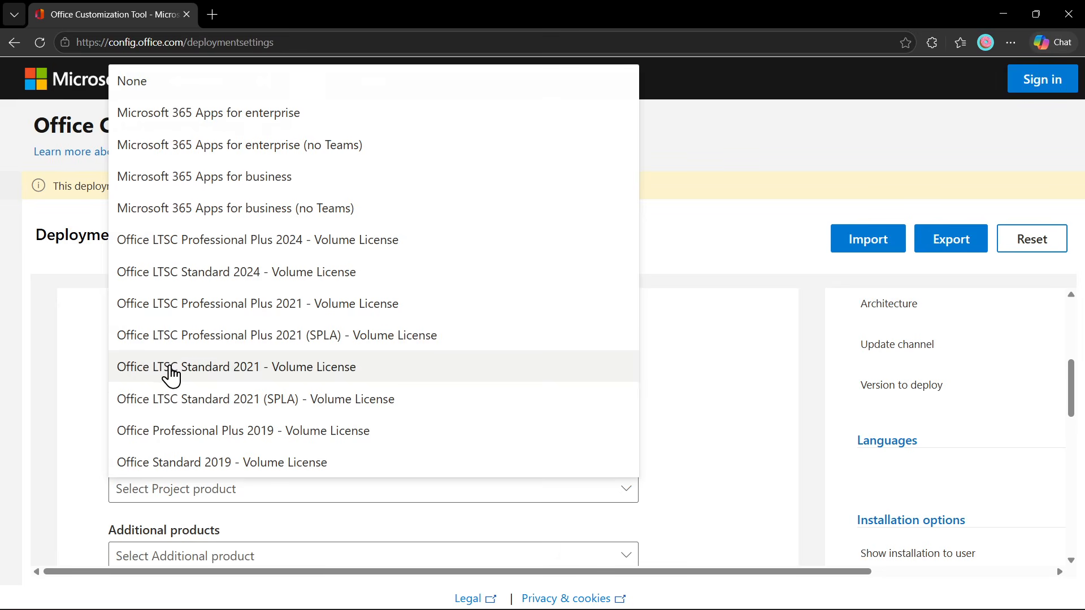
left_click(234, 114)
Step: Choose Project Professional 2024 - Volume License as the Project product to deploy
scroll(85, 380, "down", 1)
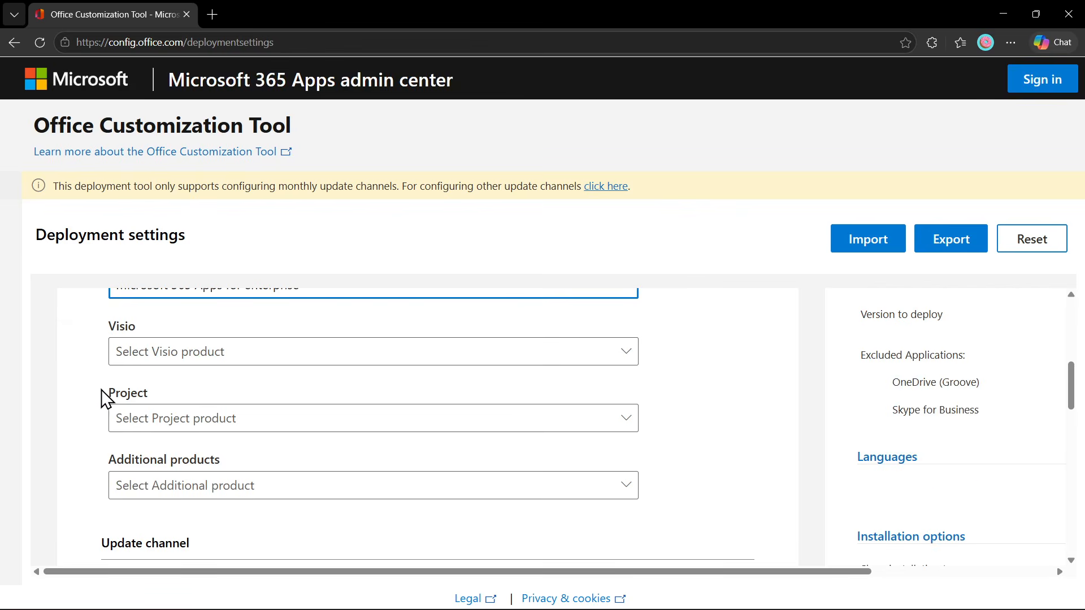
scroll(107, 395, "down", 1)
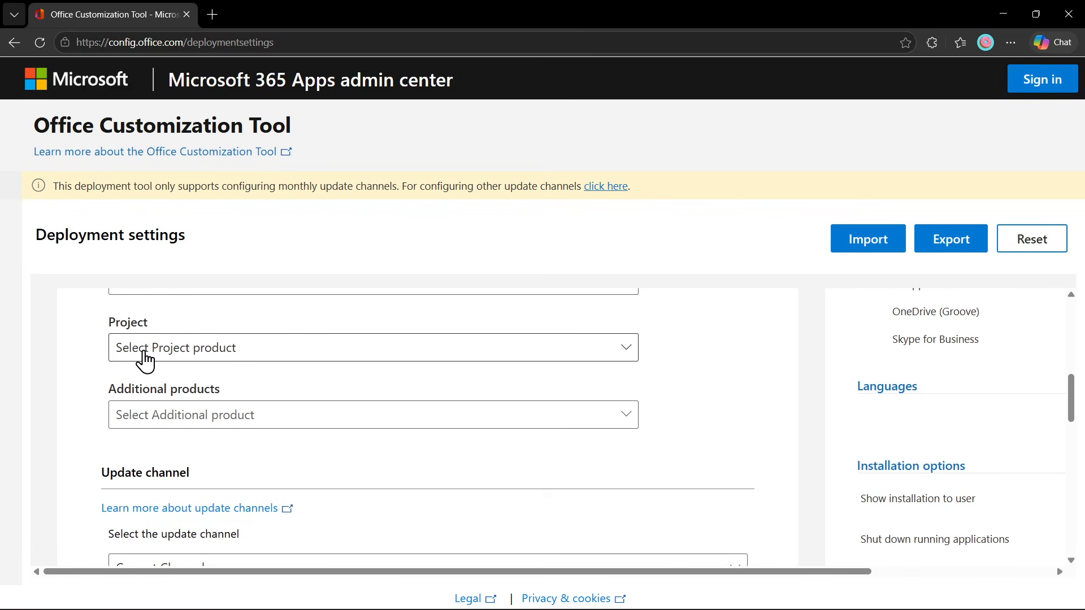
left_click(145, 359)
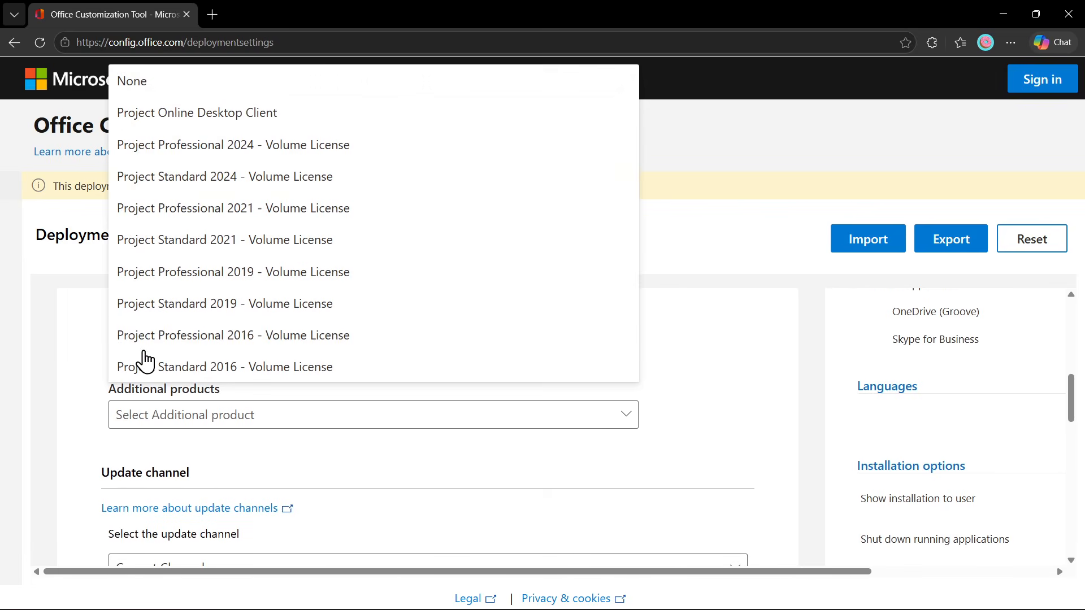
left_click(169, 157)
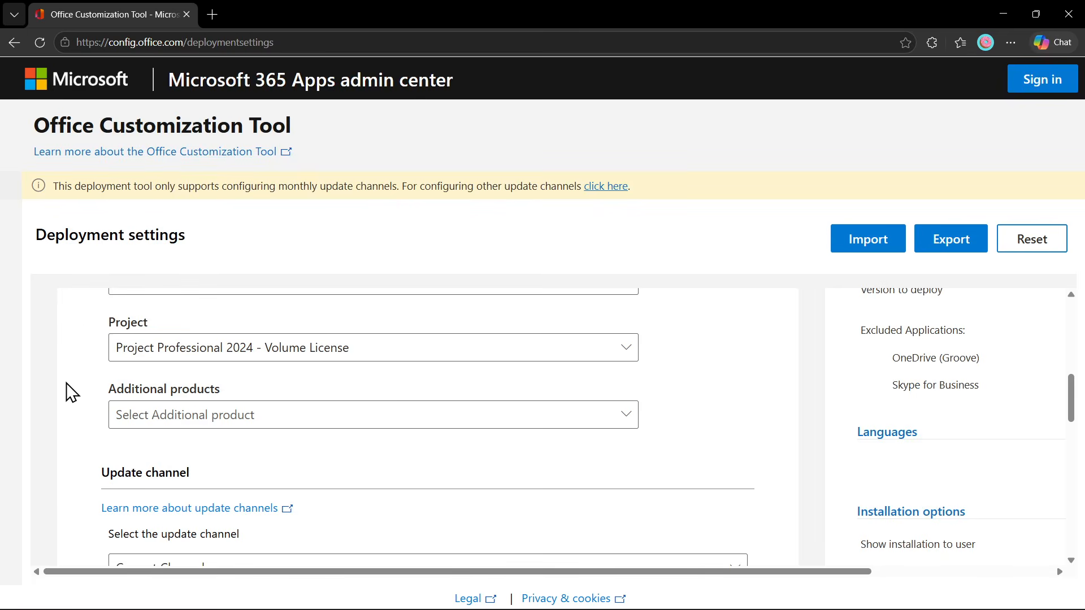
Step: Add Language pack as the additional product to deploy
scroll(113, 373, "down", 1)
left_click(152, 350)
left_click(148, 405)
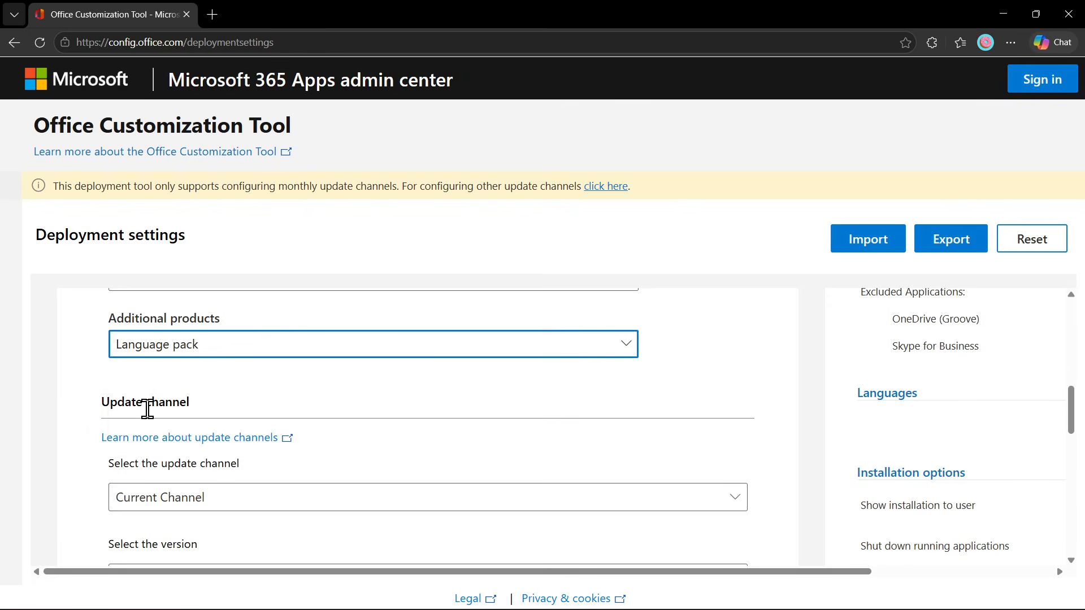
Step: Set the update channel to Monthly Enterprise Channel
scroll(92, 399, "down", 2)
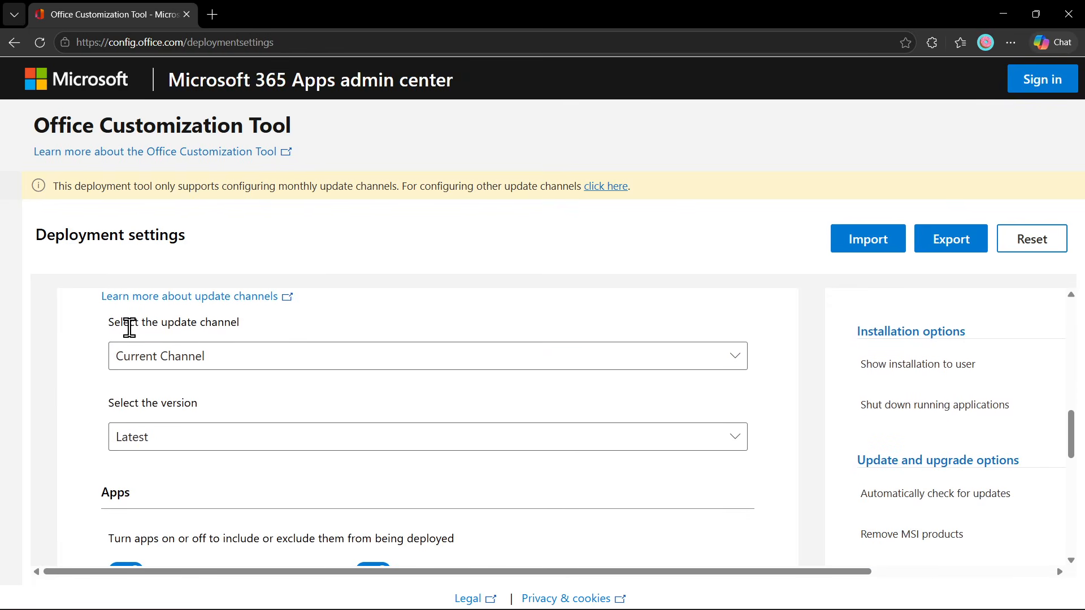
left_click(174, 366)
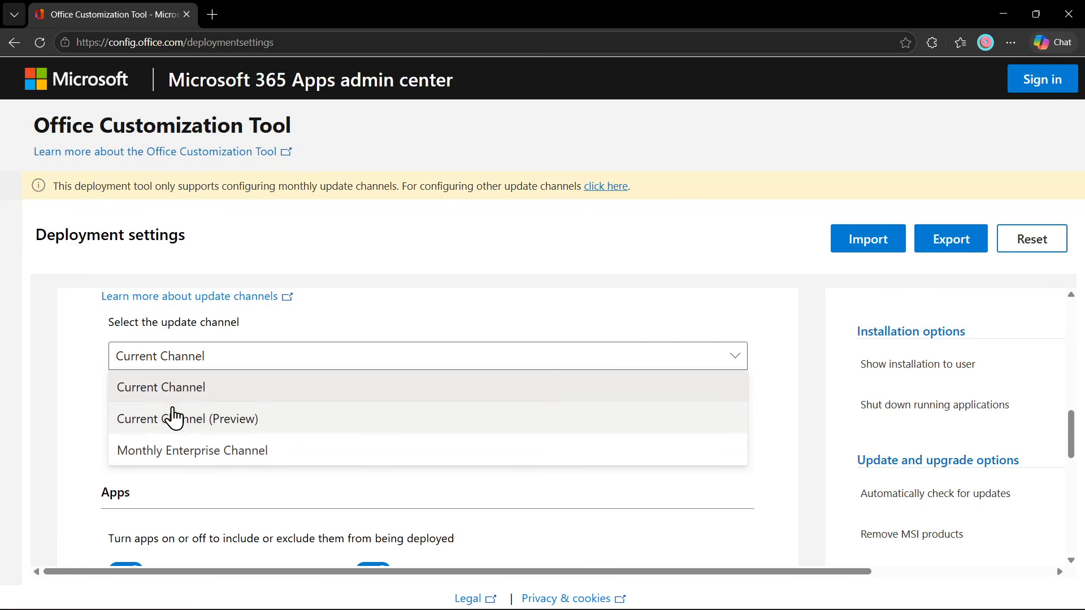
left_click(164, 460)
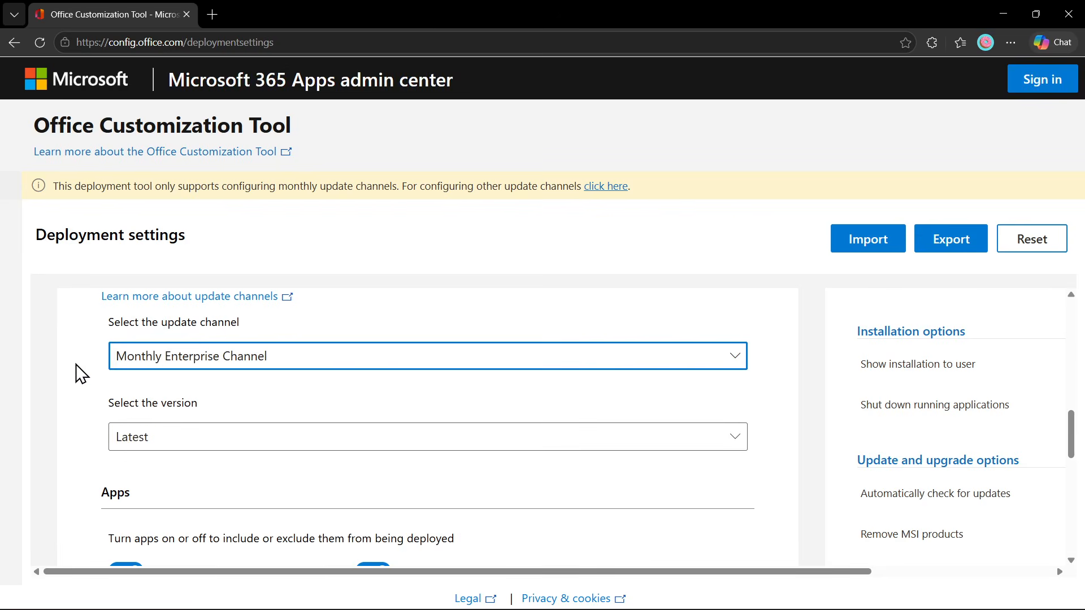
Step: Exclude Access, Excel, OneDrive Desktop, OneNote, both Outlook versions, PowerPoint, Publisher, Teams and Word from the deployment and continue to the Language settings
scroll(82, 373, "down", 2)
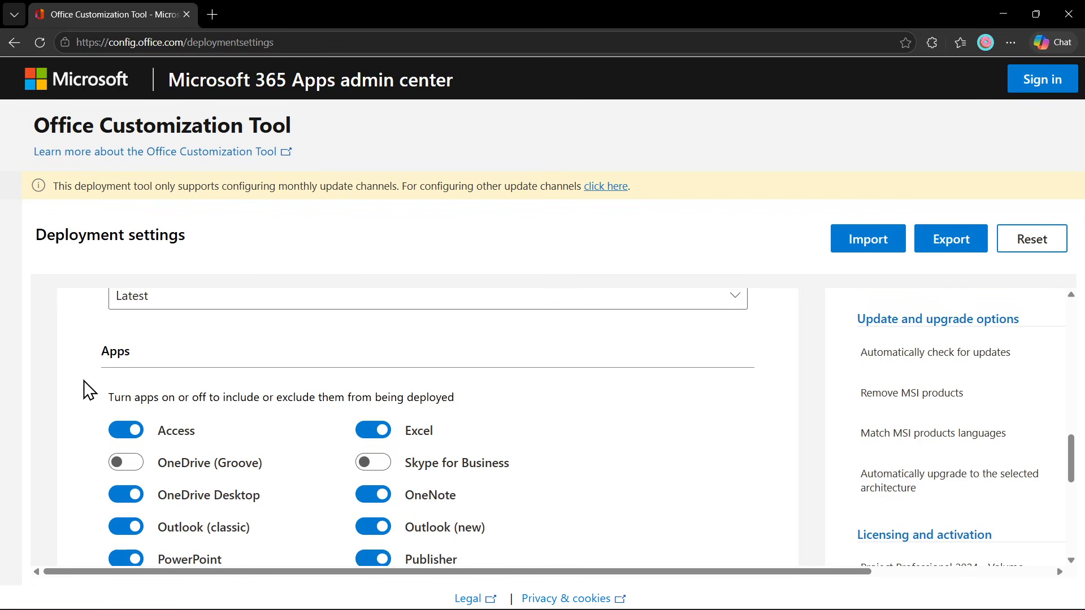
scroll(91, 381, "down", 1)
scroll(92, 385, "up", 1)
scroll(97, 389, "down", 1)
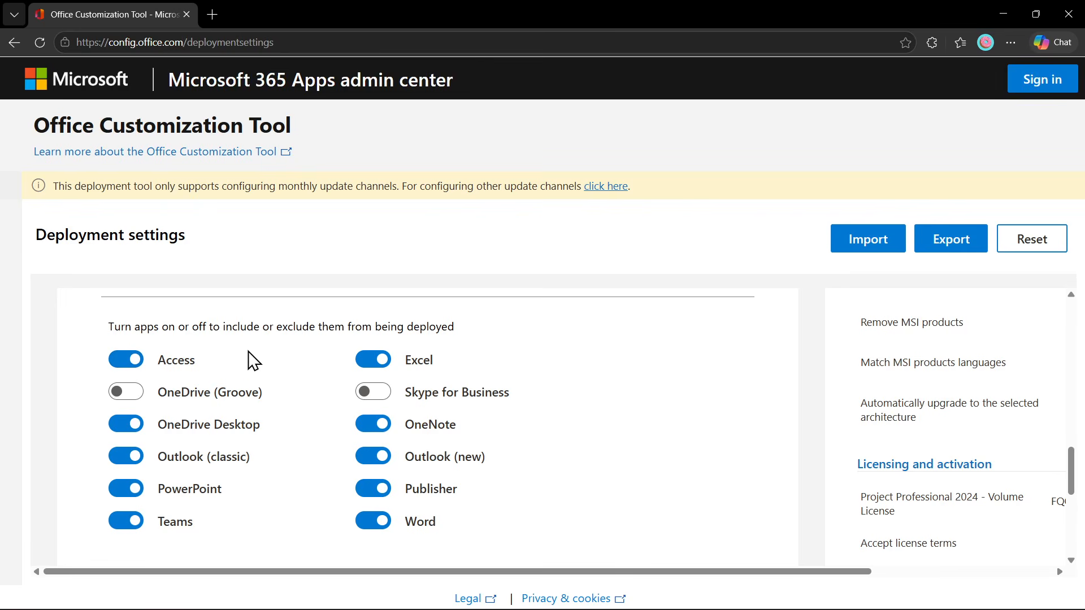
left_click(126, 360)
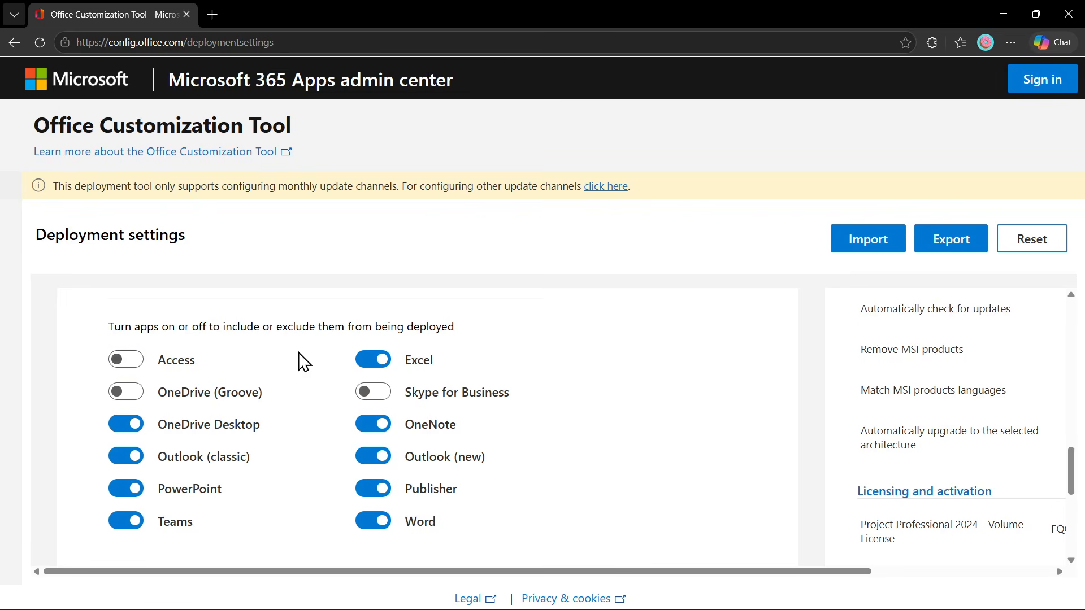
left_click(373, 360)
left_click(373, 425)
left_click(126, 424)
left_click(126, 456)
left_click(126, 488)
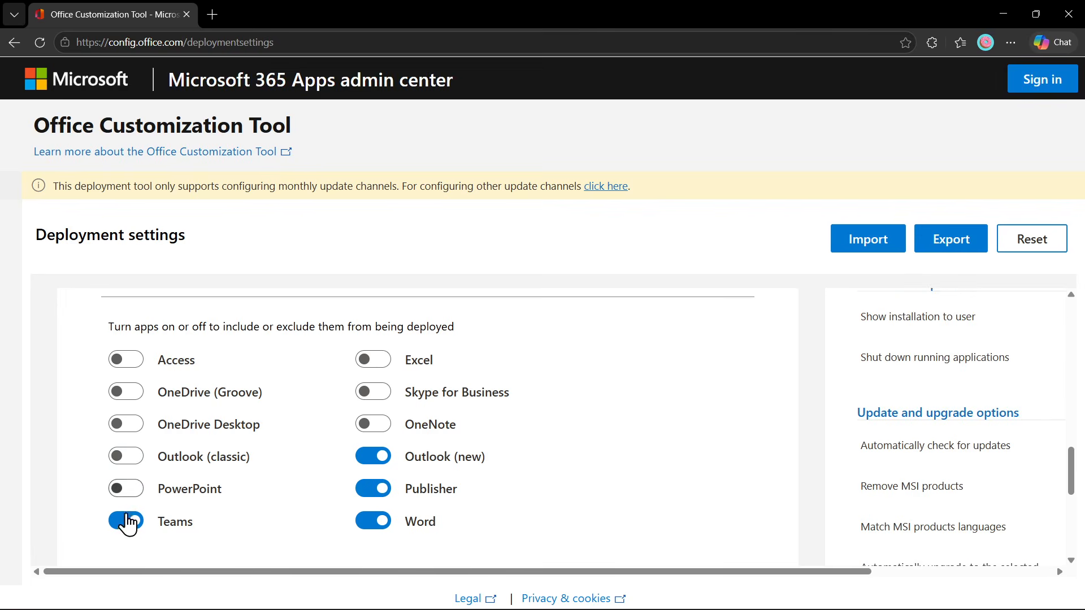
left_click(126, 521)
left_click(373, 521)
left_click(373, 489)
left_click(373, 456)
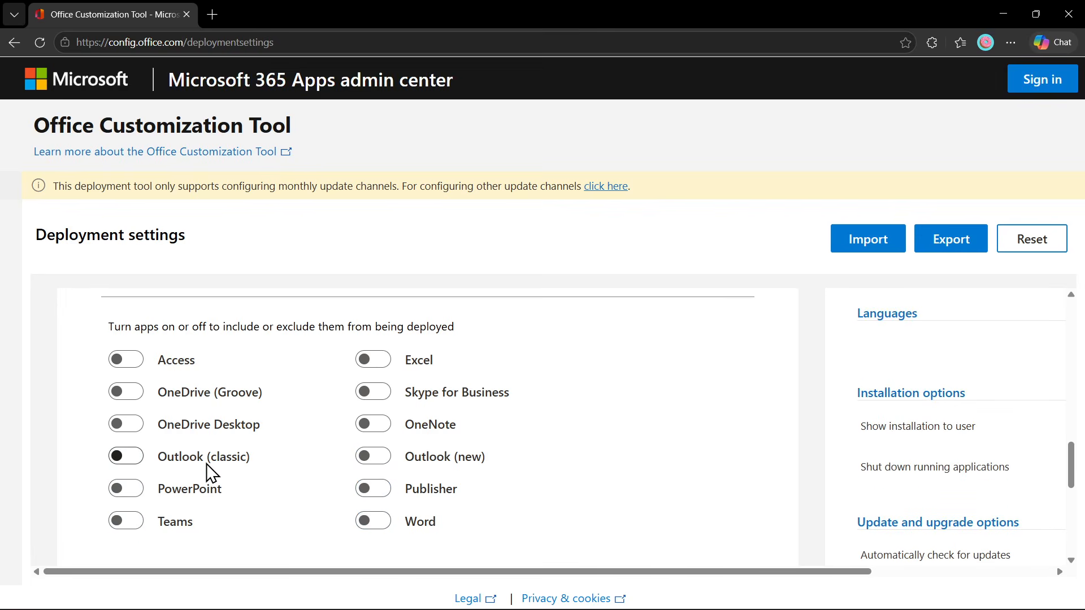
scroll(209, 466, "down", 1)
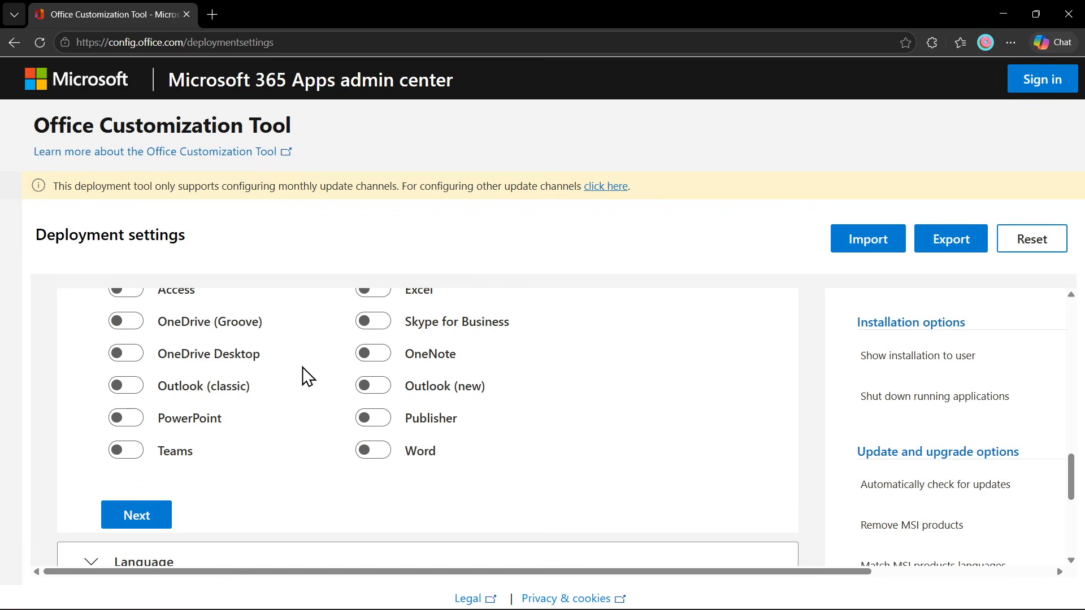
scroll(283, 407, "down", 1)
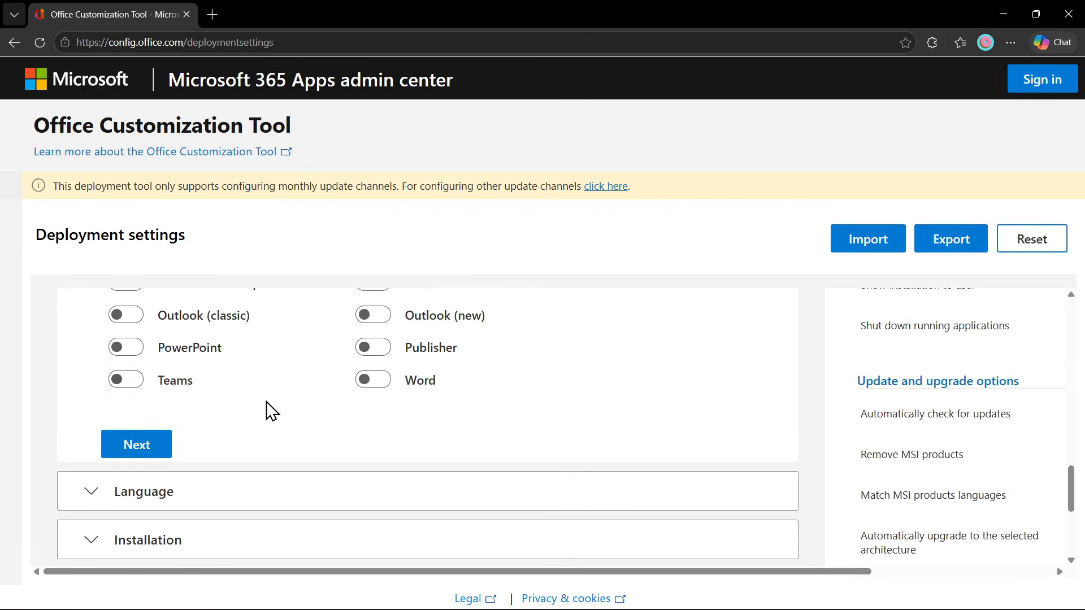
left_click(153, 444)
Step: Set the primary language to English (United States) and continue to the Installation settings
scroll(147, 441, "down", 1)
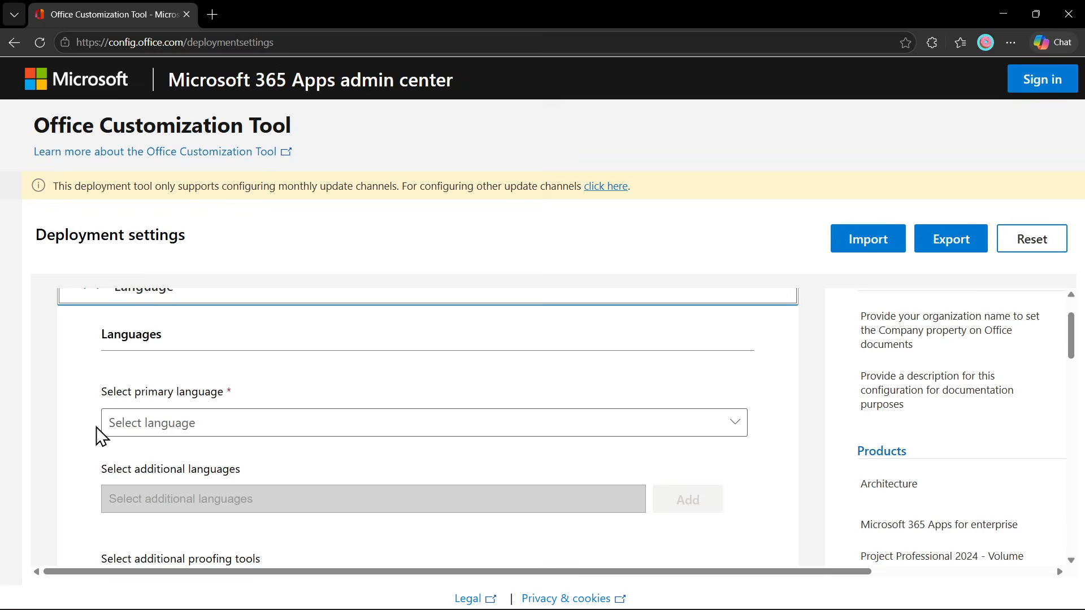
left_click(150, 426)
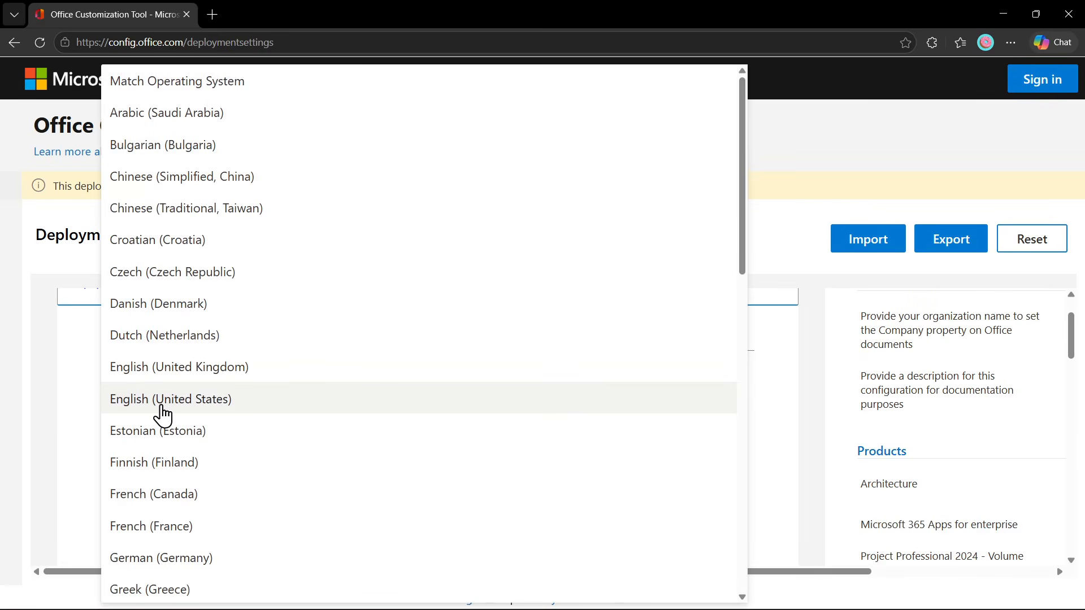
left_click(161, 407)
scroll(71, 411, "down", 2)
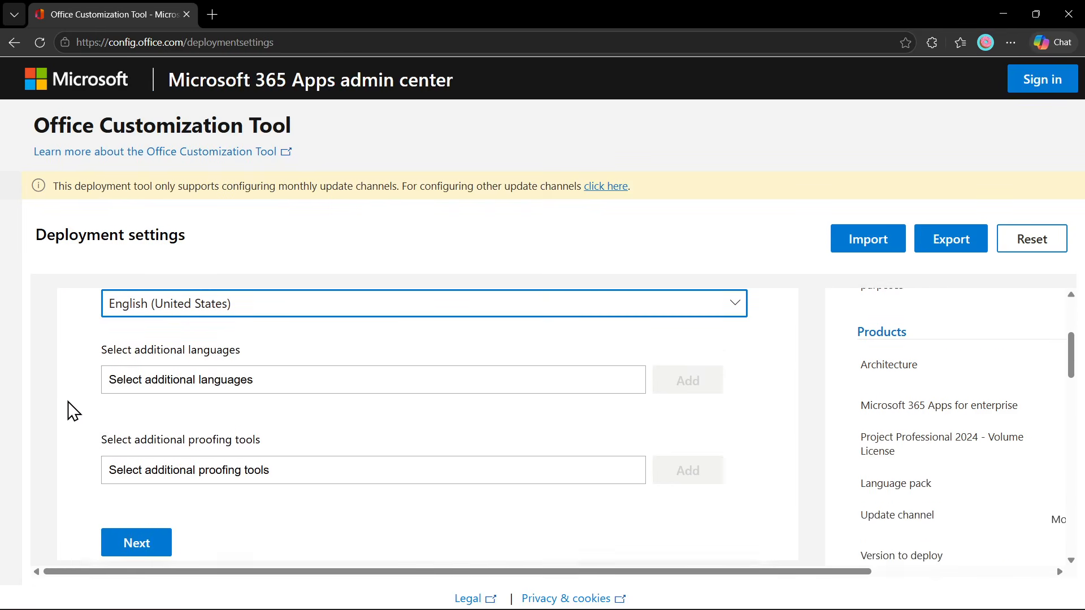
left_click(122, 521)
Step: Accept the default installation options and continue to the Update and upgrade settings
scroll(80, 453, "down", 2)
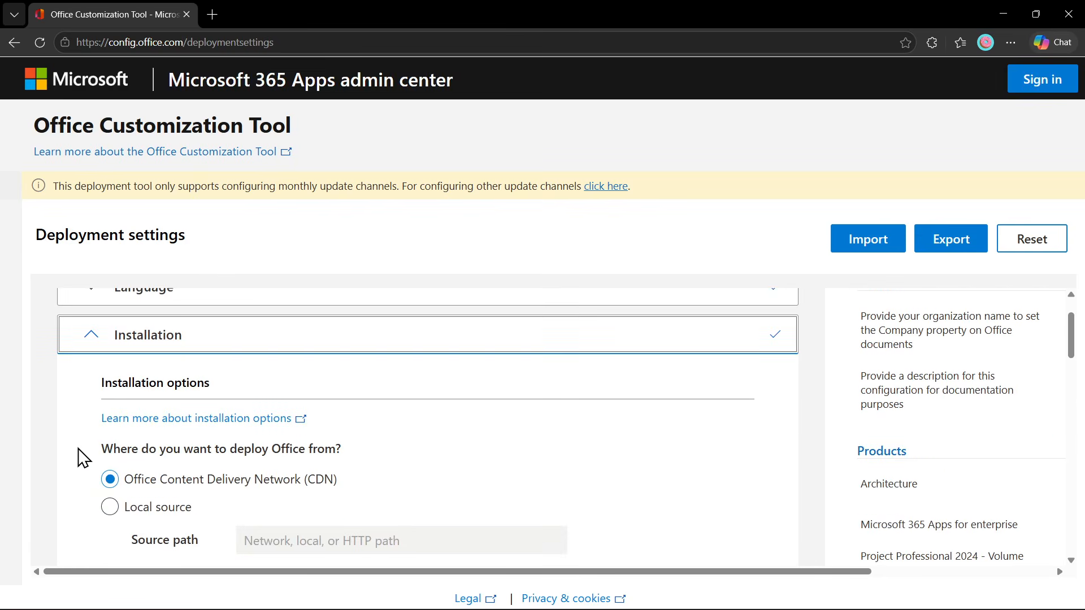
scroll(82, 452, "down", 3)
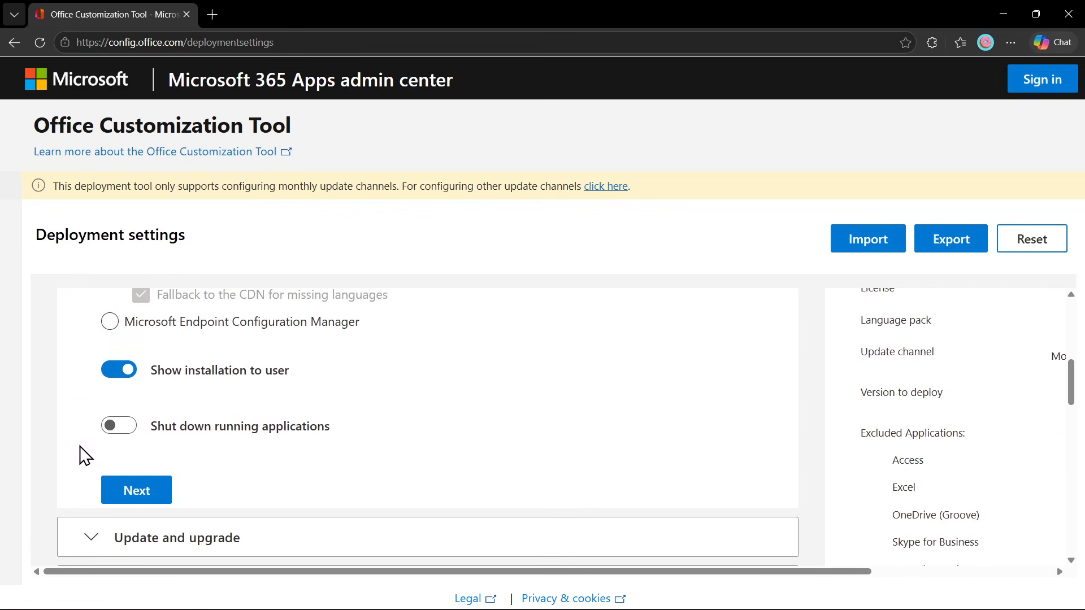
left_click(131, 498)
Step: Turn off uninstalling MSI versions of Office, including Visio and Project, and continue to the Licensing and activation settings
scroll(85, 455, "down", 4)
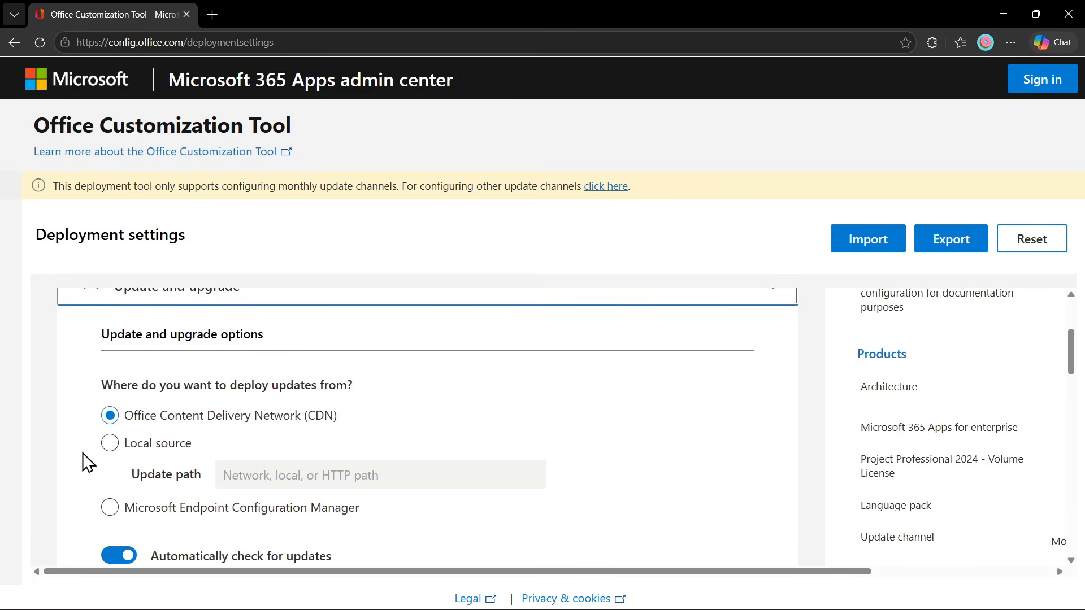
scroll(88, 463, "down", 3)
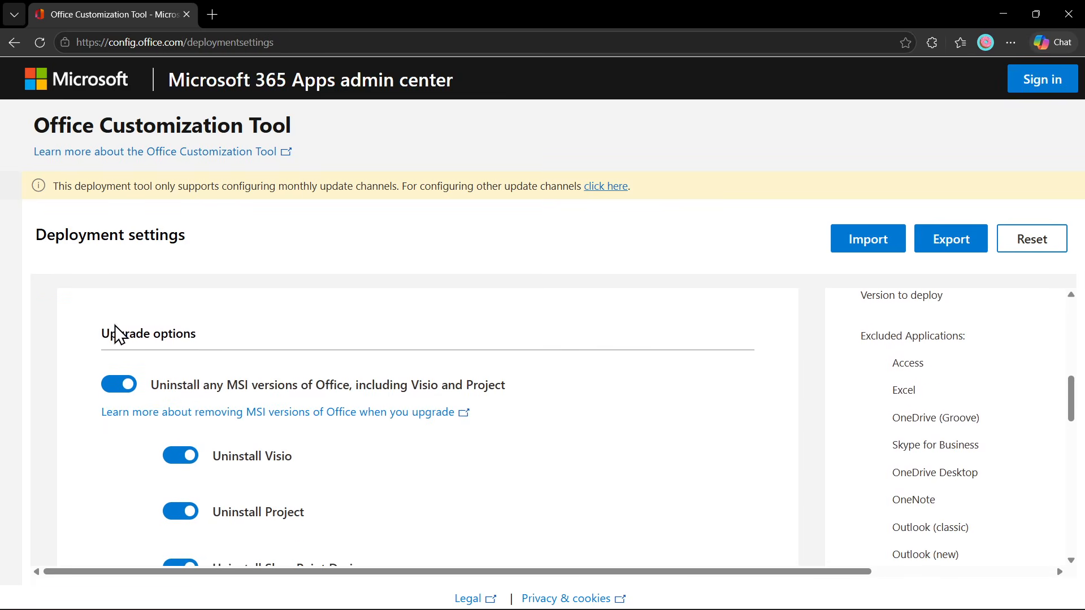
left_click_drag(101, 334, 198, 334)
left_click(187, 334)
left_click(112, 388)
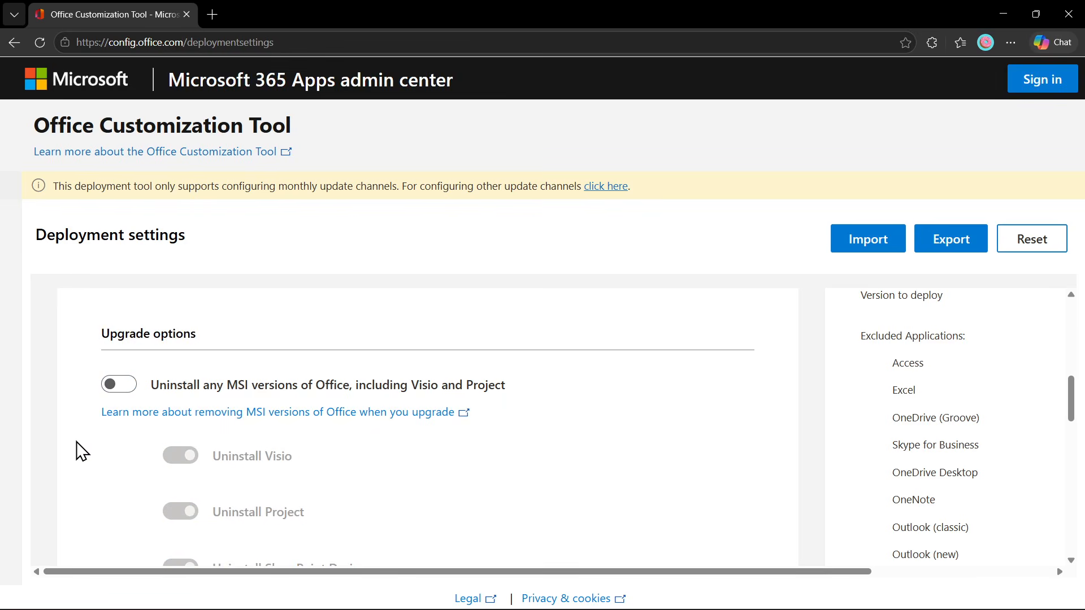
scroll(78, 451, "down", 5)
left_click(115, 424)
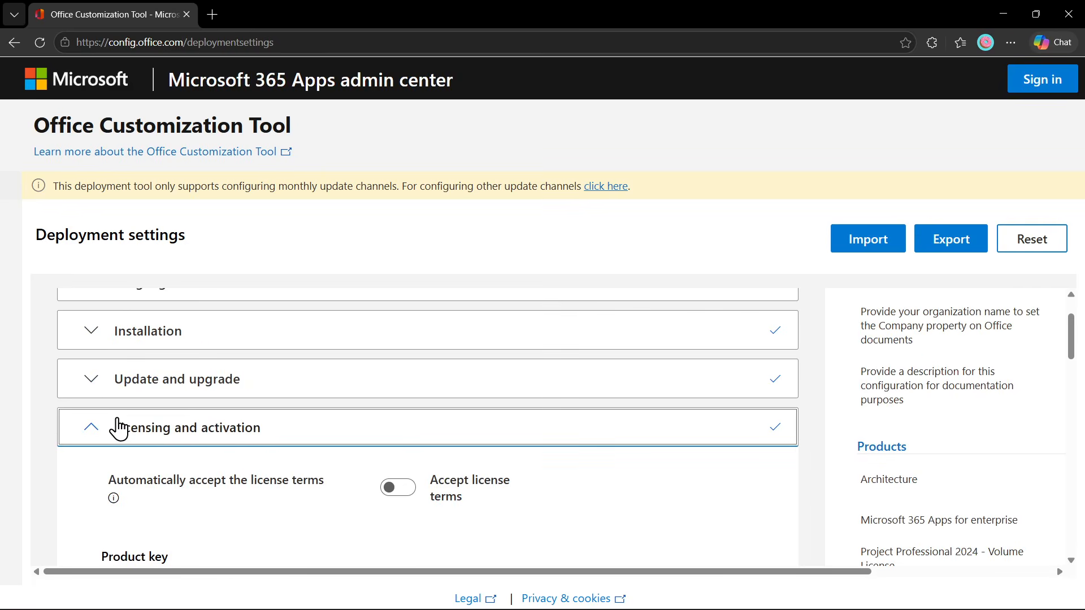
Step: Accept the default licensing and General settings and proceed to the Application preferences
scroll(104, 435, "down", 3)
scroll(68, 446, "down", 5)
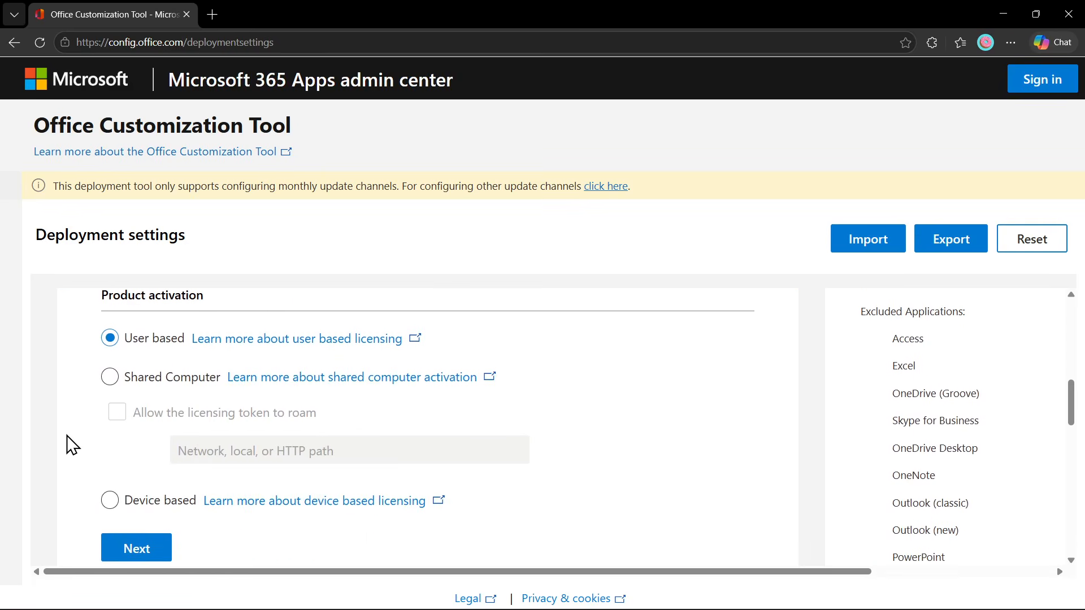
left_click(110, 449)
scroll(77, 452, "down", 5)
left_click(68, 445)
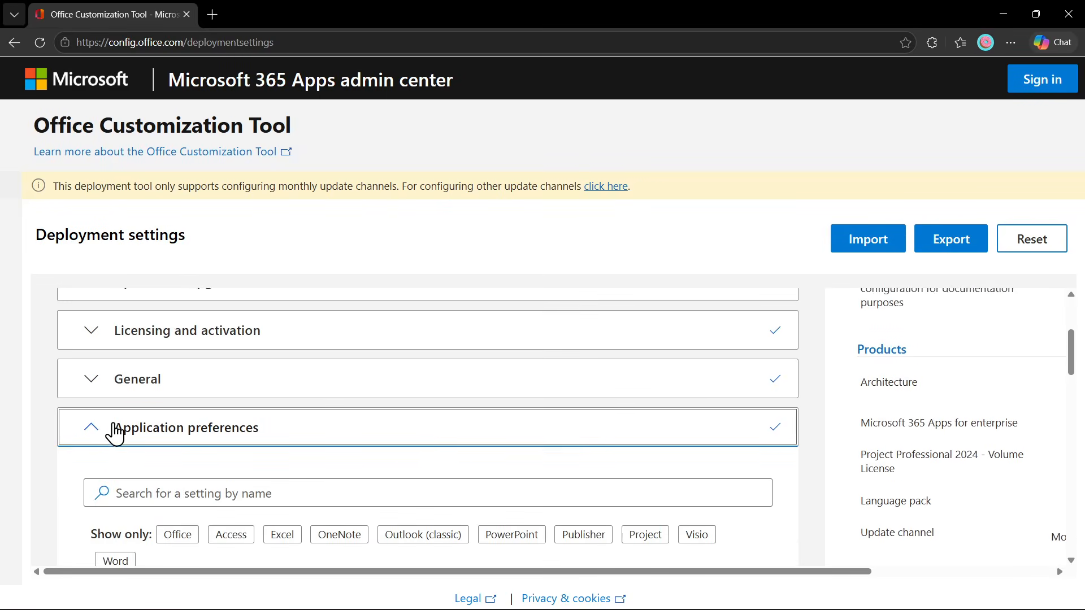
Step: Finish the application preferences and begin exporting the configuration with Office Open XML formats as the default file format
scroll(73, 440, "down", 15)
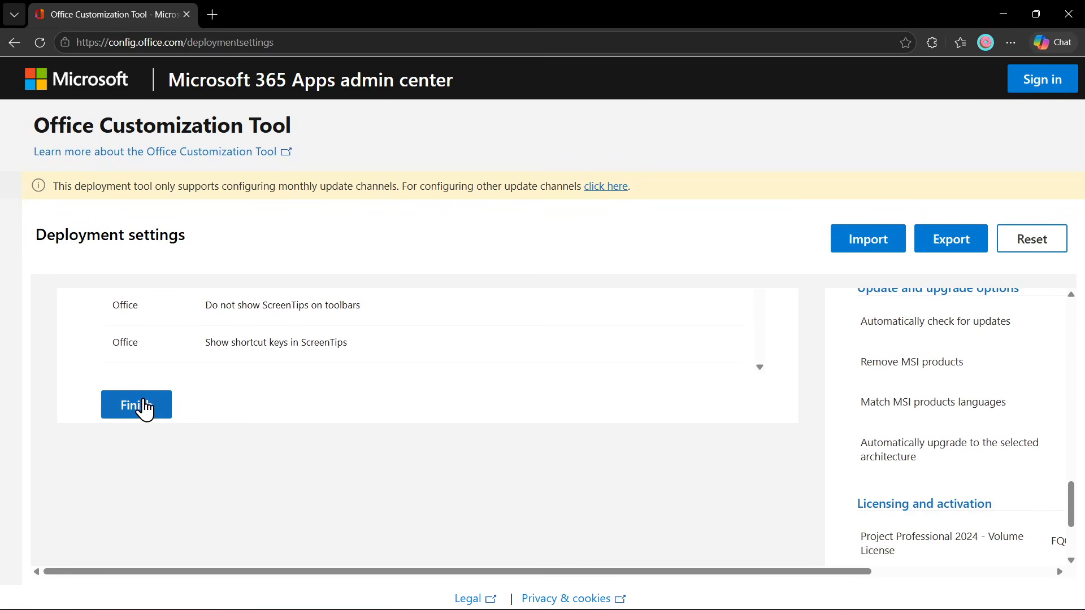
left_click(143, 406)
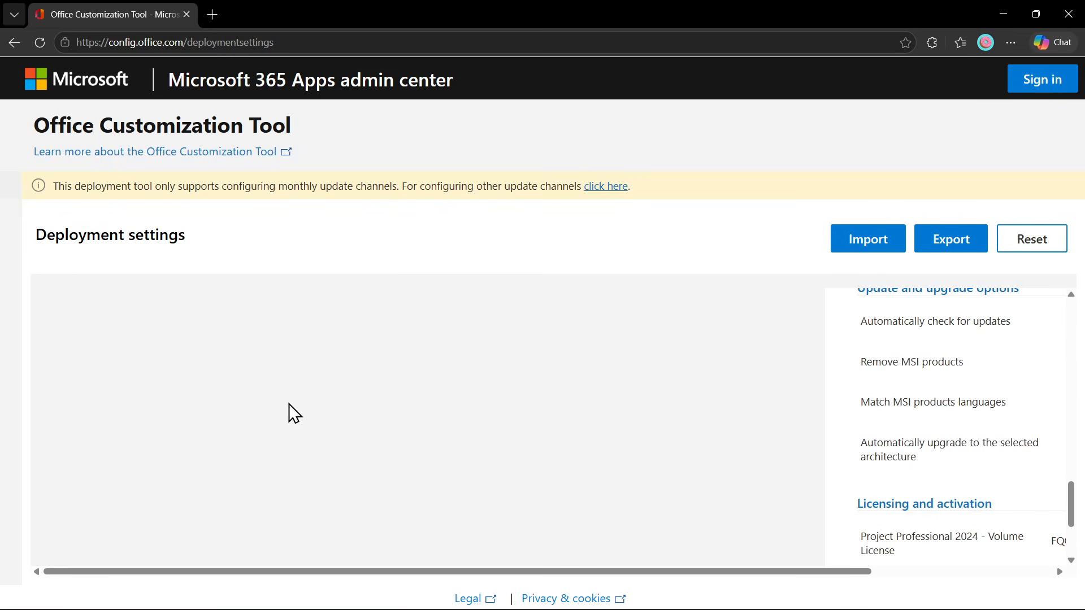
left_click(953, 242)
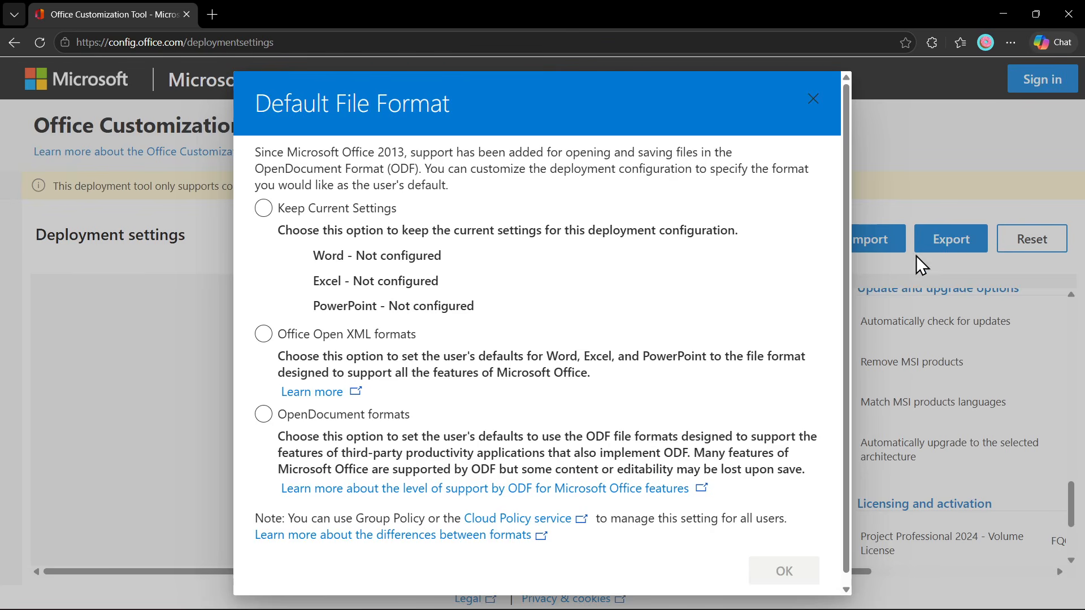
left_click(264, 334)
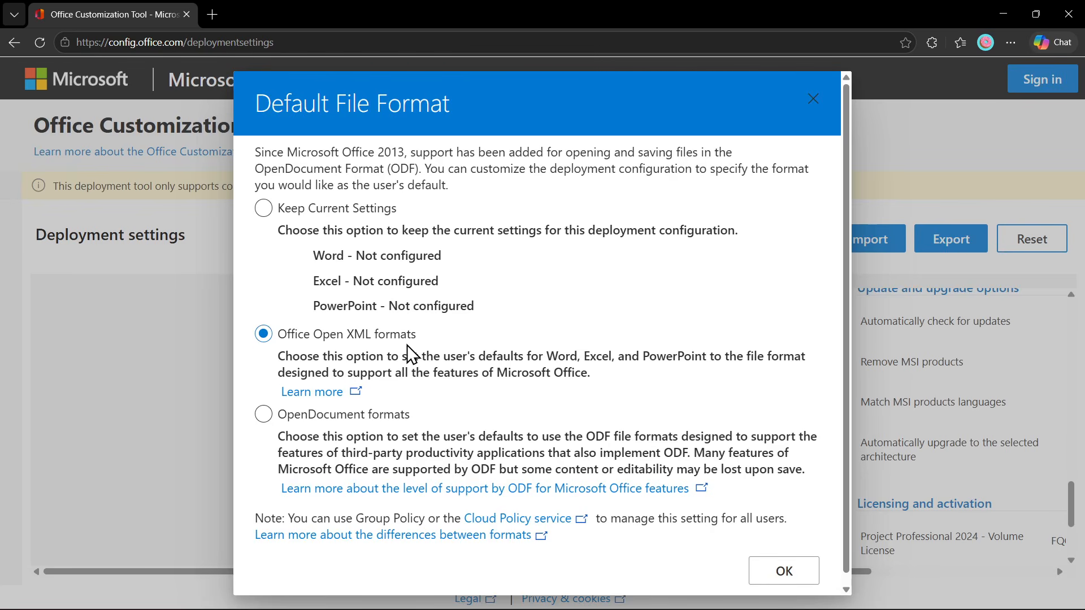
left_click(766, 568)
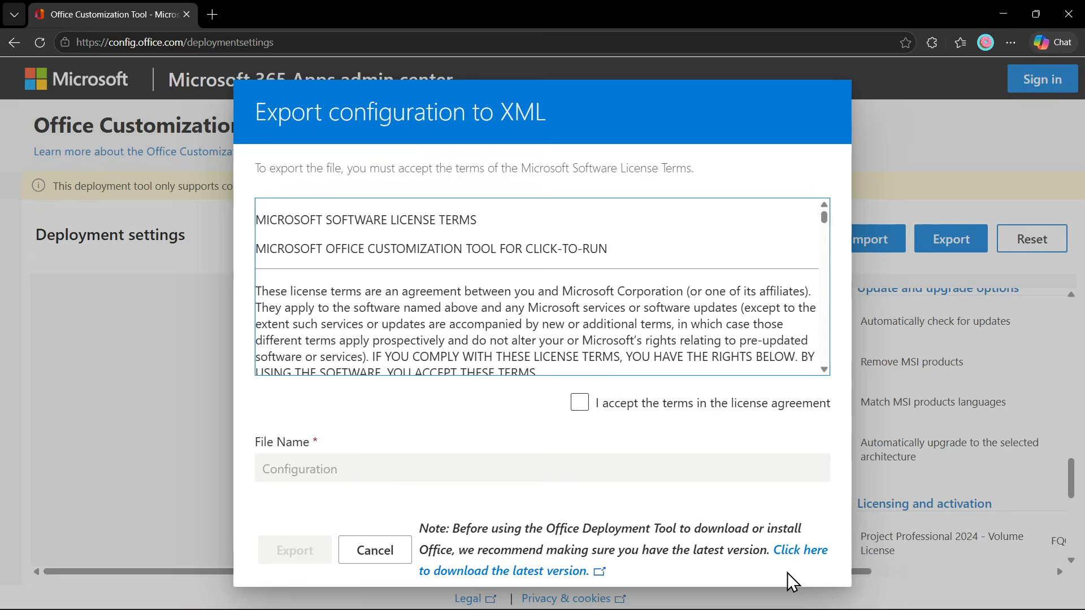
Step: Accept the license agreement, export the configuration under the file name Configuration, and keep the downloaded XML file
left_click(577, 402)
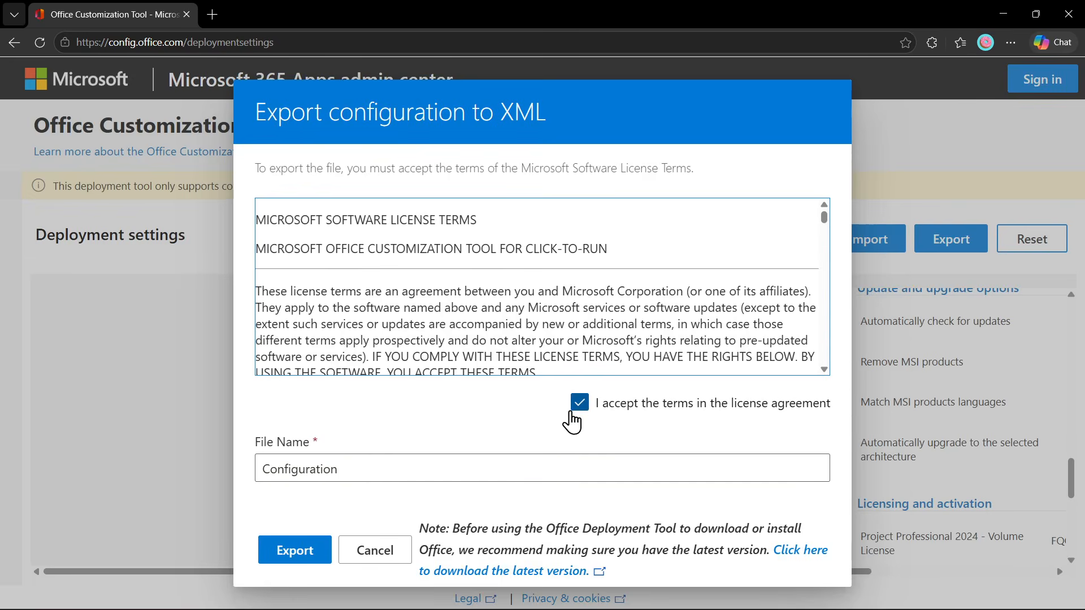
left_click(297, 553)
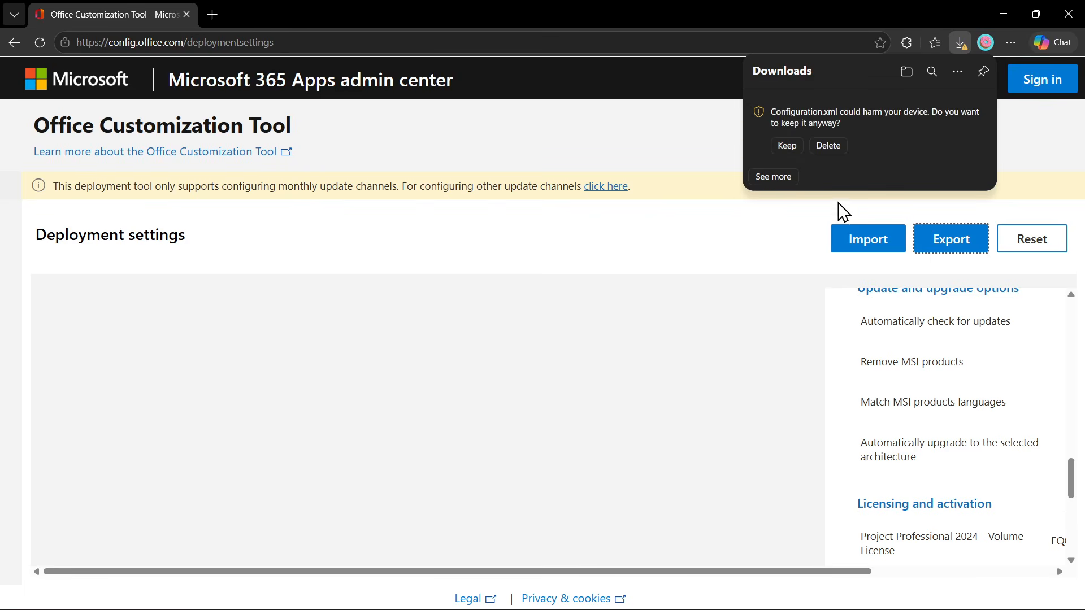
left_click(784, 146)
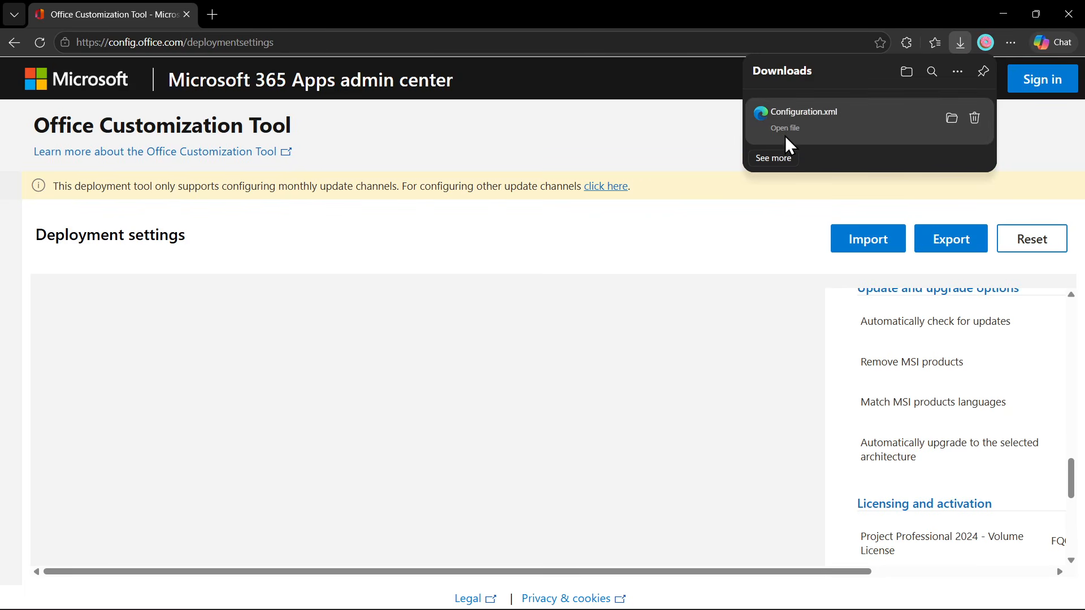
Step: Cut Configuration.xml from the Downloads folder and minimize the open windows to reach the desktop
left_click(952, 119)
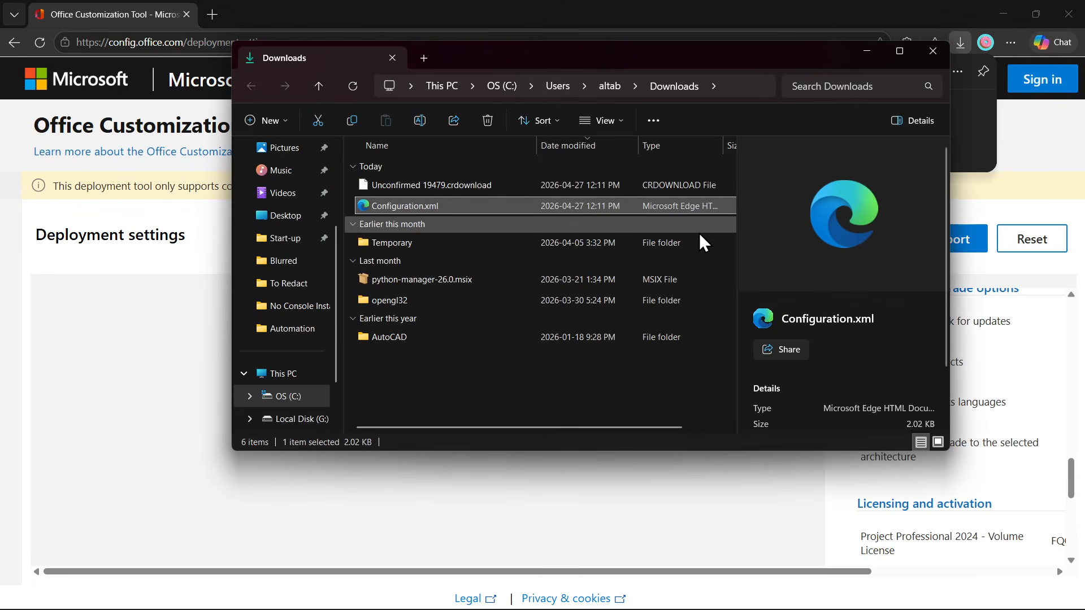
right_click(438, 206)
left_click(461, 228)
left_click(487, 386)
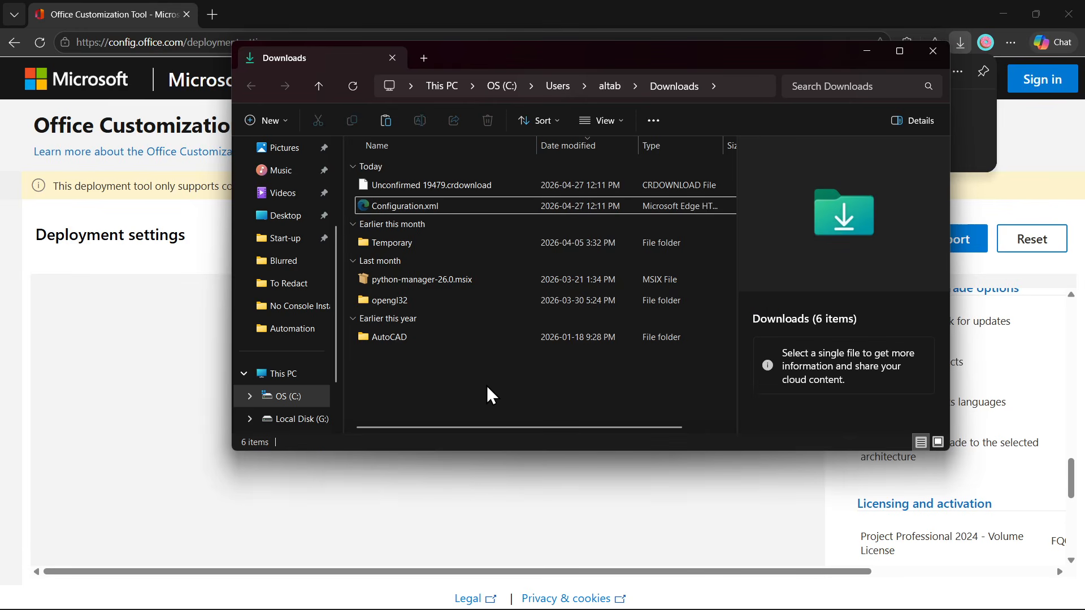
left_click(861, 55)
left_click(997, 13)
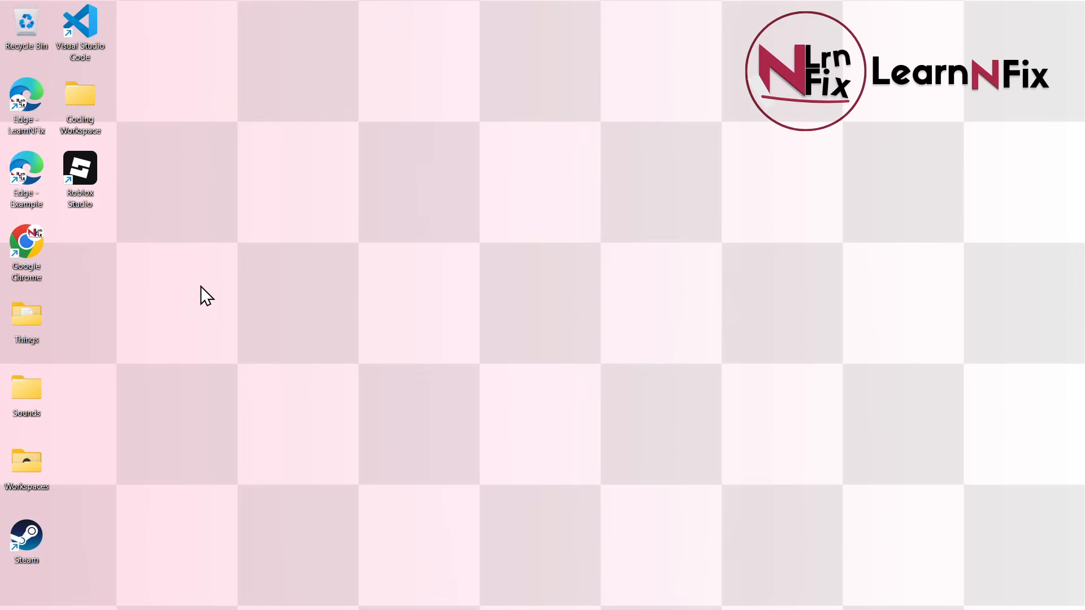
Step: Create a desktop folder named Custom Office and place it below the Roblox Studio shortcut
right_click(296, 270)
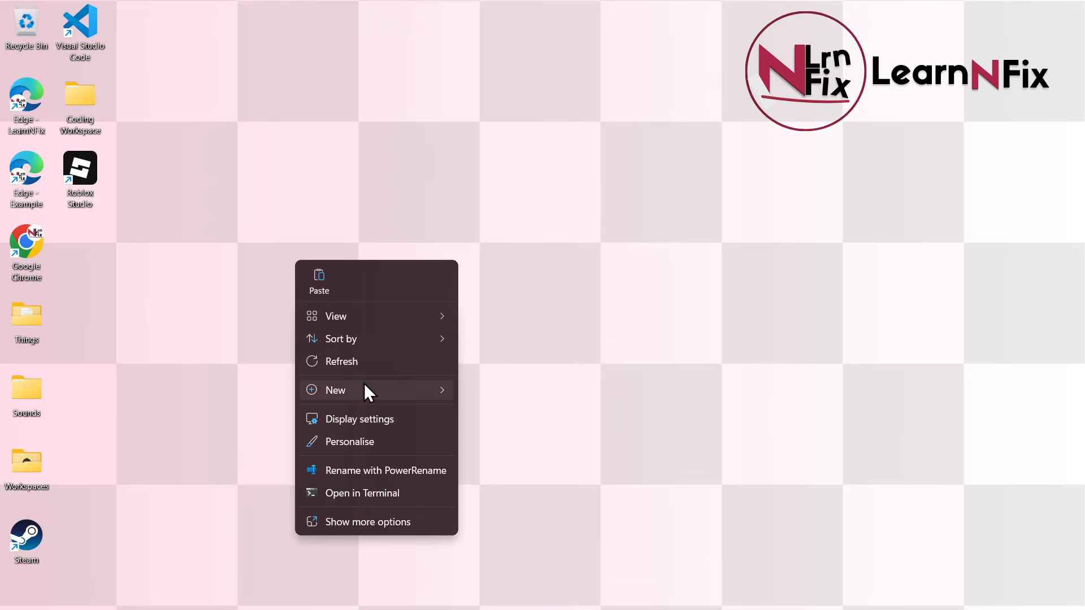
mouse_move(364, 390)
left_click(492, 390)
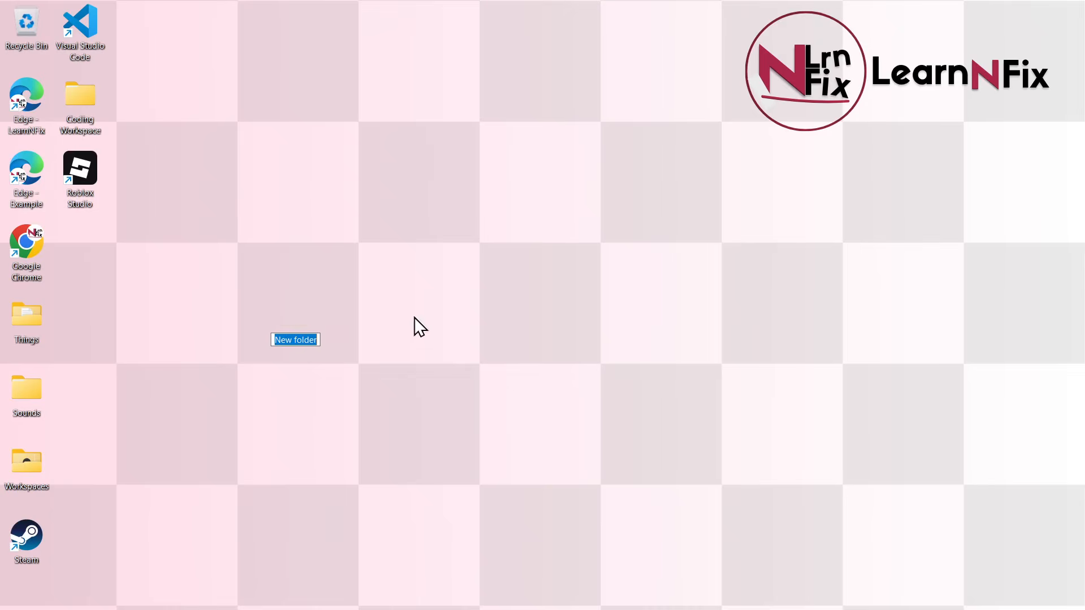
type("Custom Office")
left_click(293, 196)
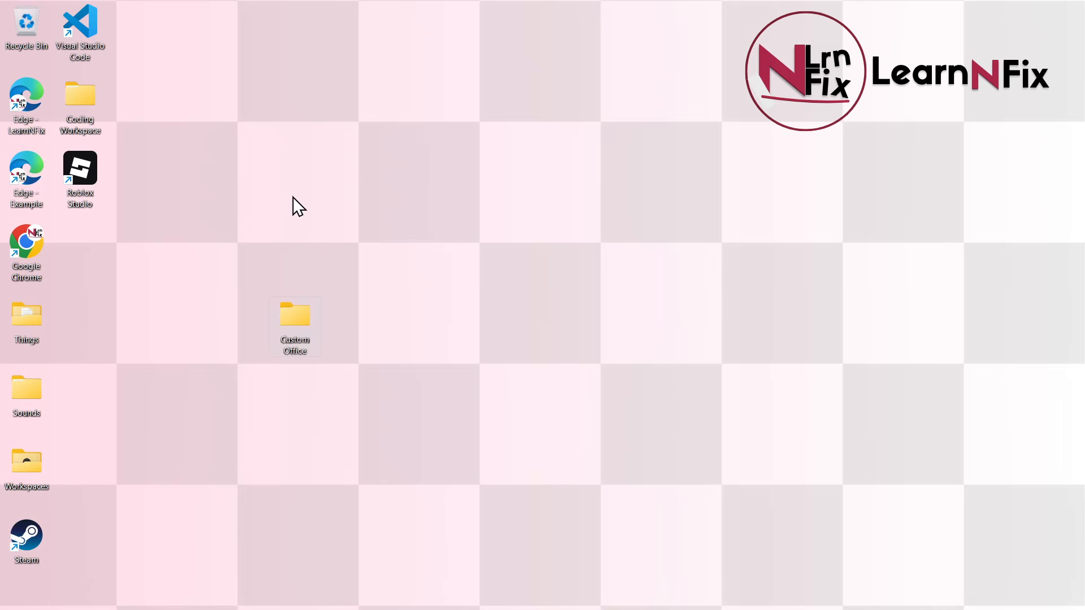
left_click_drag(119, 264, 121, 265)
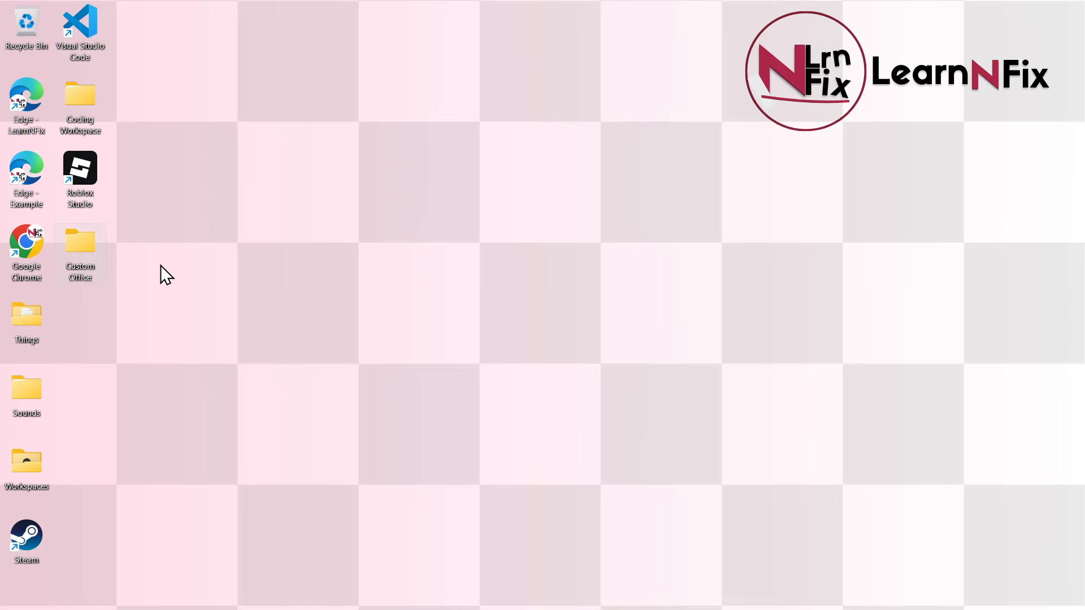
Step: Paste Configuration.xml into the Custom Office folder and minimize the folder window
double_click(83, 264)
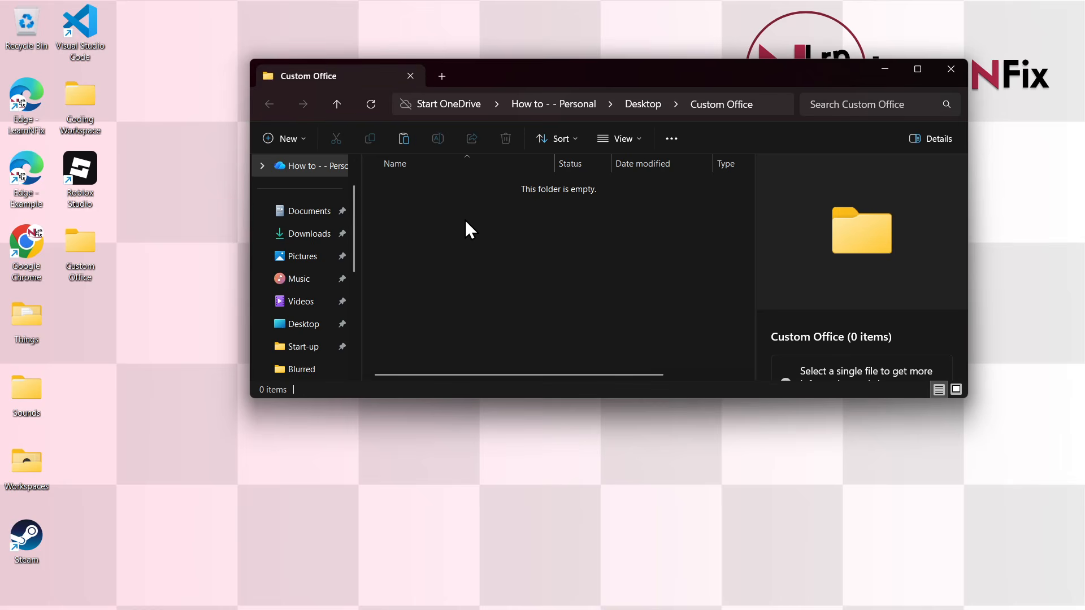
right_click(466, 219)
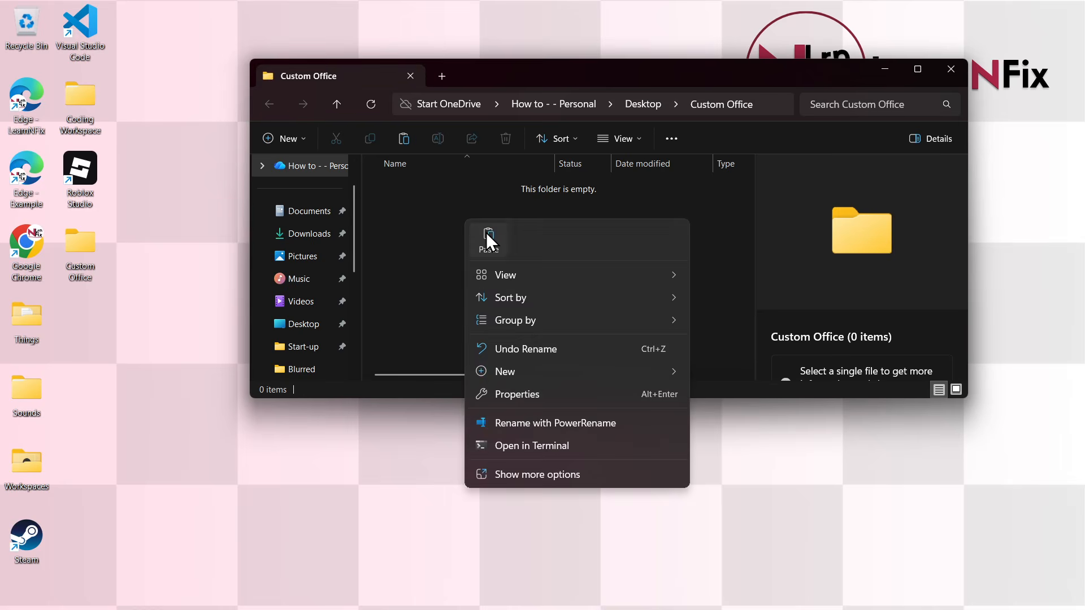
left_click(486, 232)
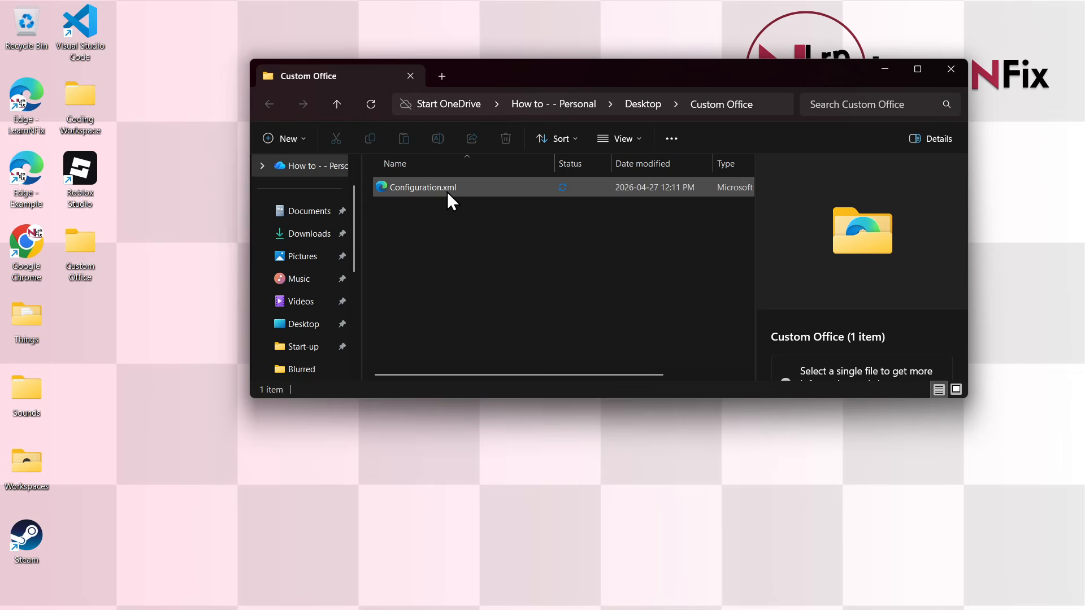
left_click(884, 70)
Step: Switch back to Microsoft Edge and search the web for "office deployment tool" in a new tab
mouse_move(687, 593)
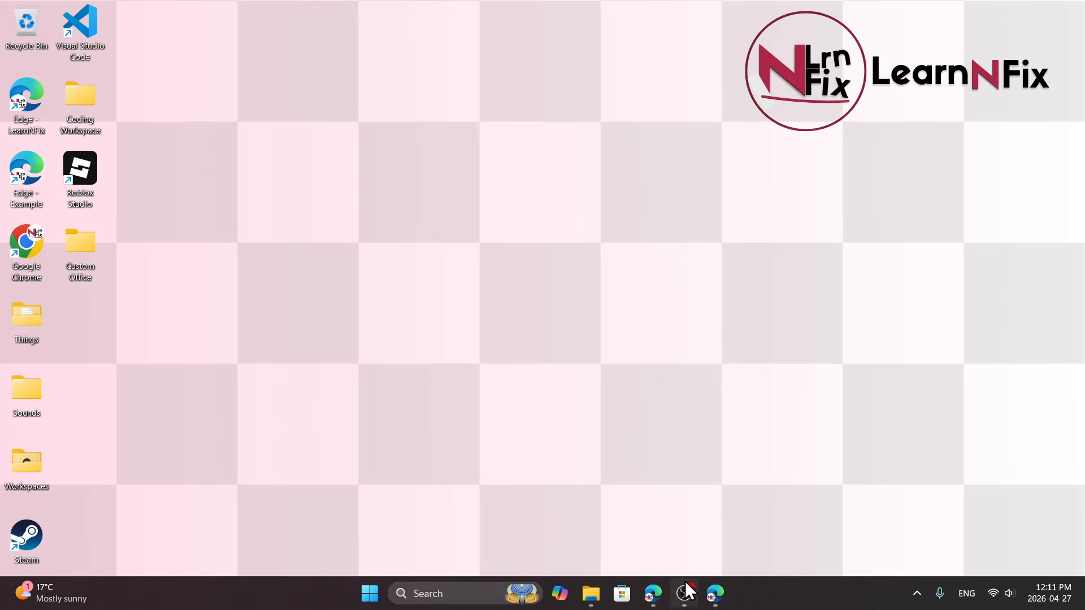
left_click(716, 592)
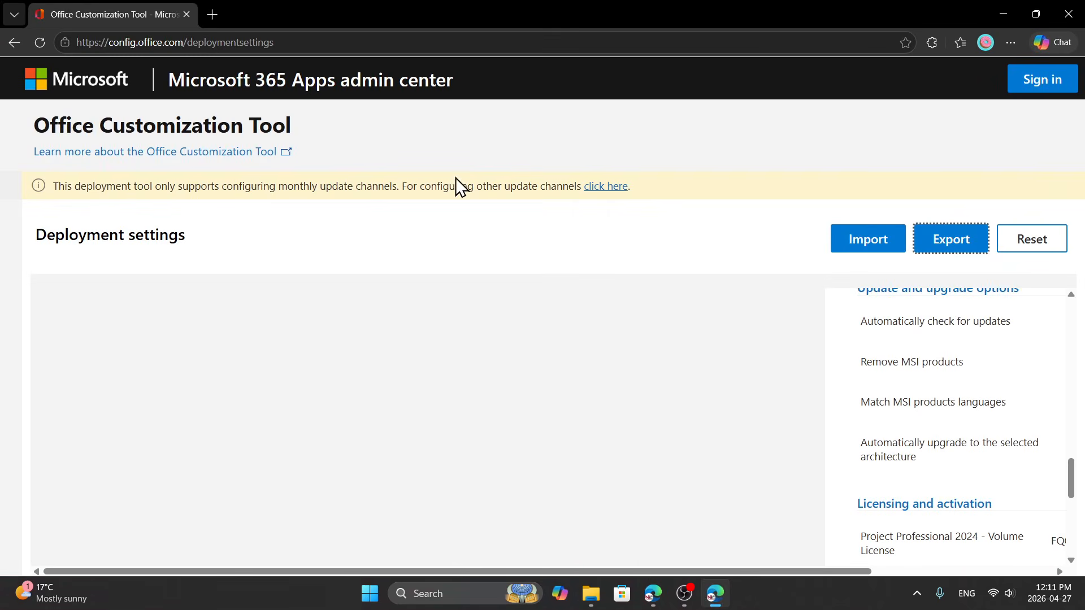
left_click(213, 14)
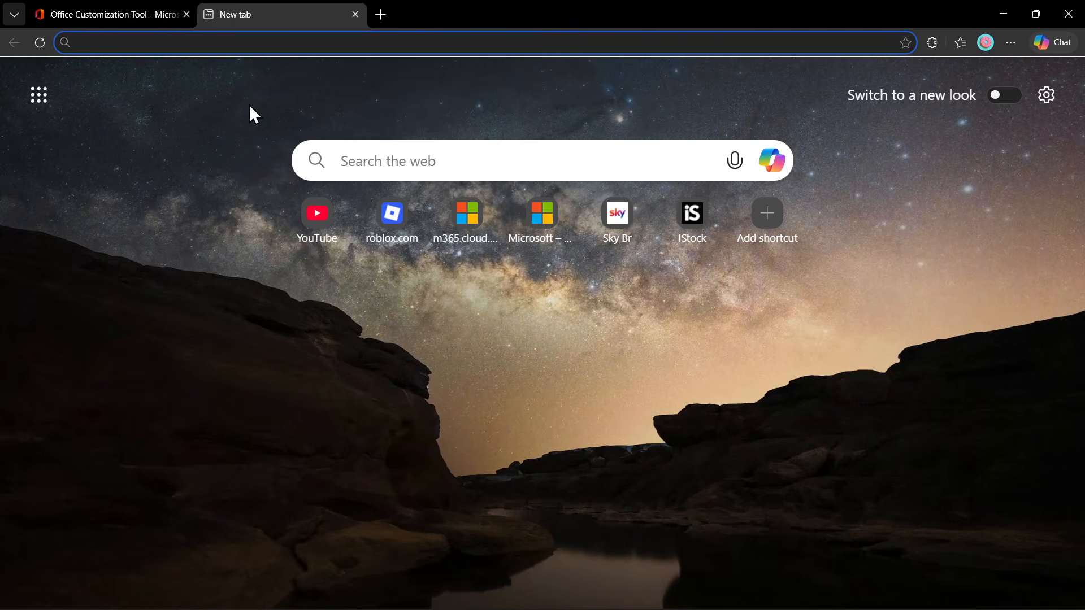
left_click(244, 45)
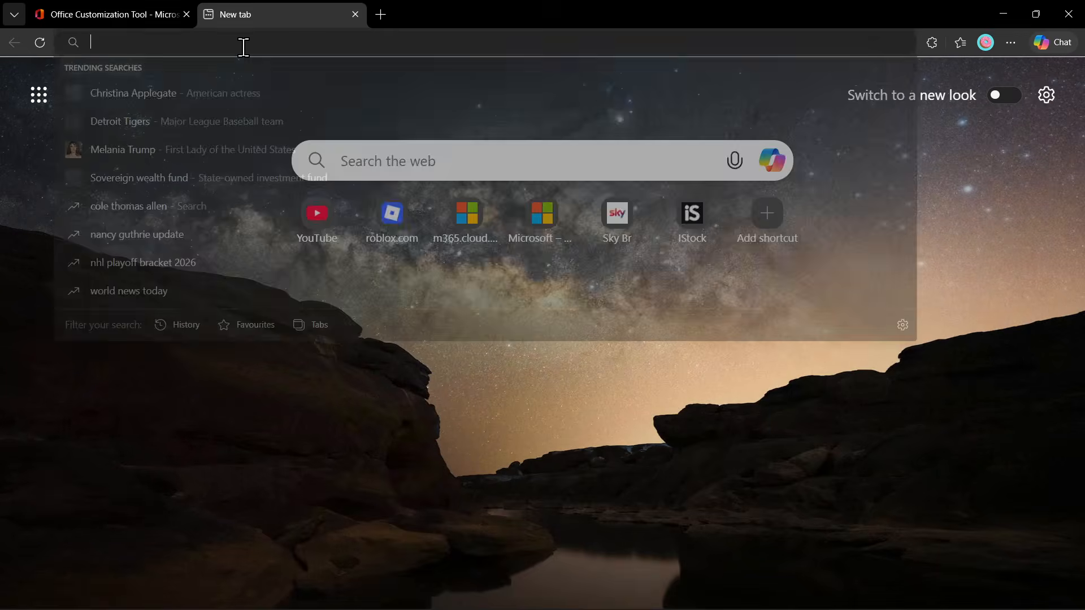
type("office deploy")
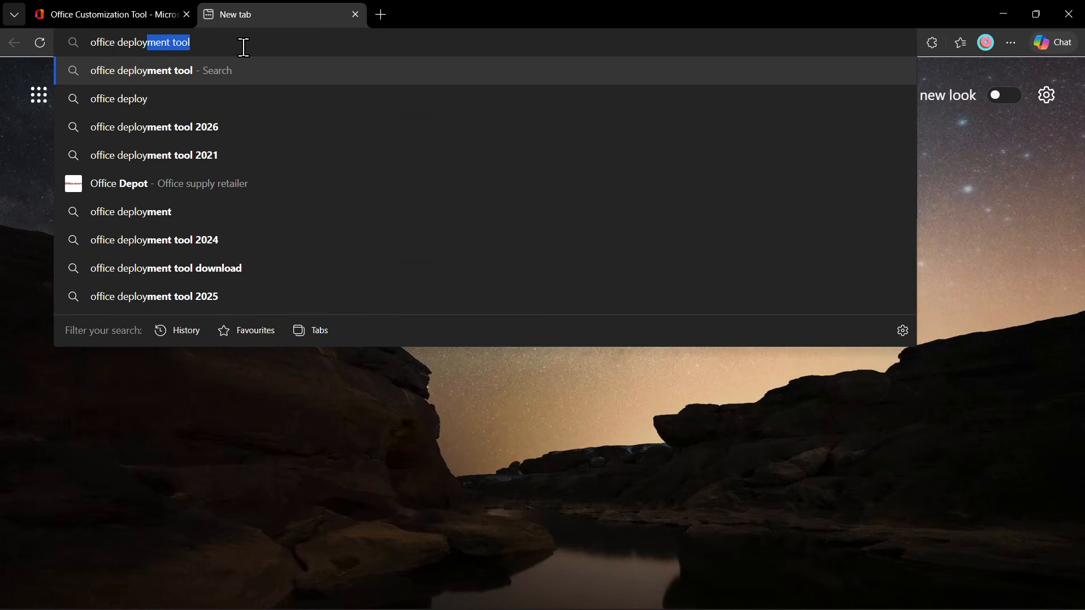
type("ment tool")
key("Return")
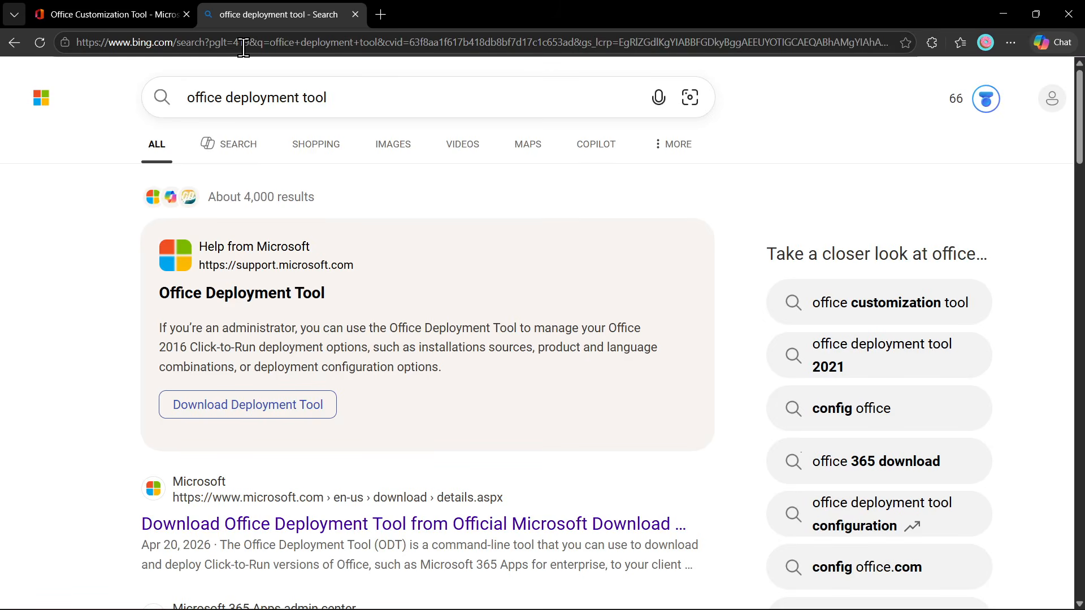
Step: Open Microsoft's official Office Deployment Tool page from the search results and download the English version
scroll(189, 383, "down", 2)
left_click(171, 385)
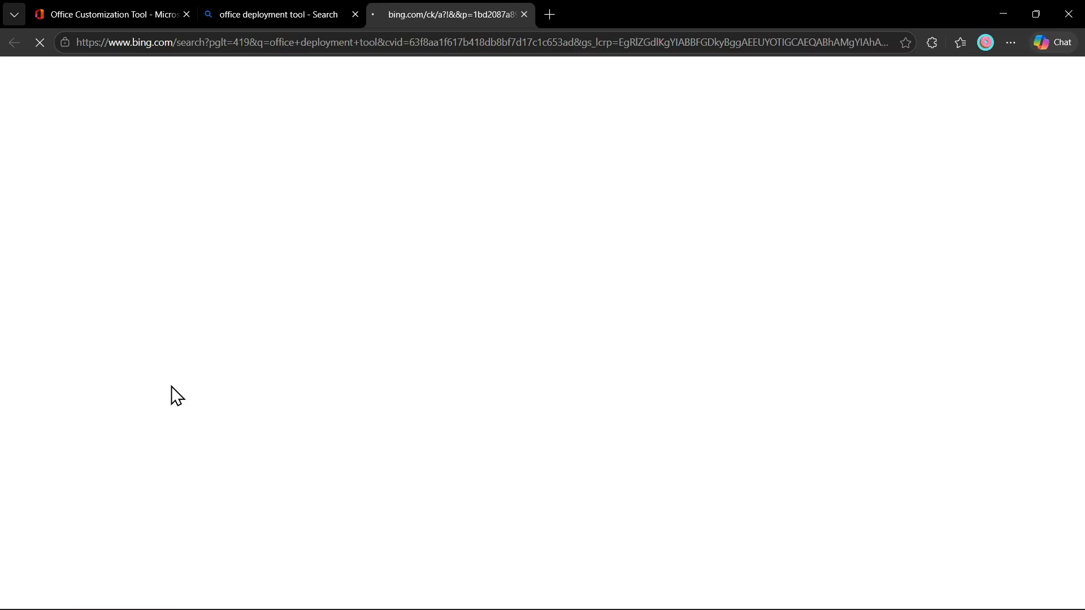
scroll(467, 206, "down", 5)
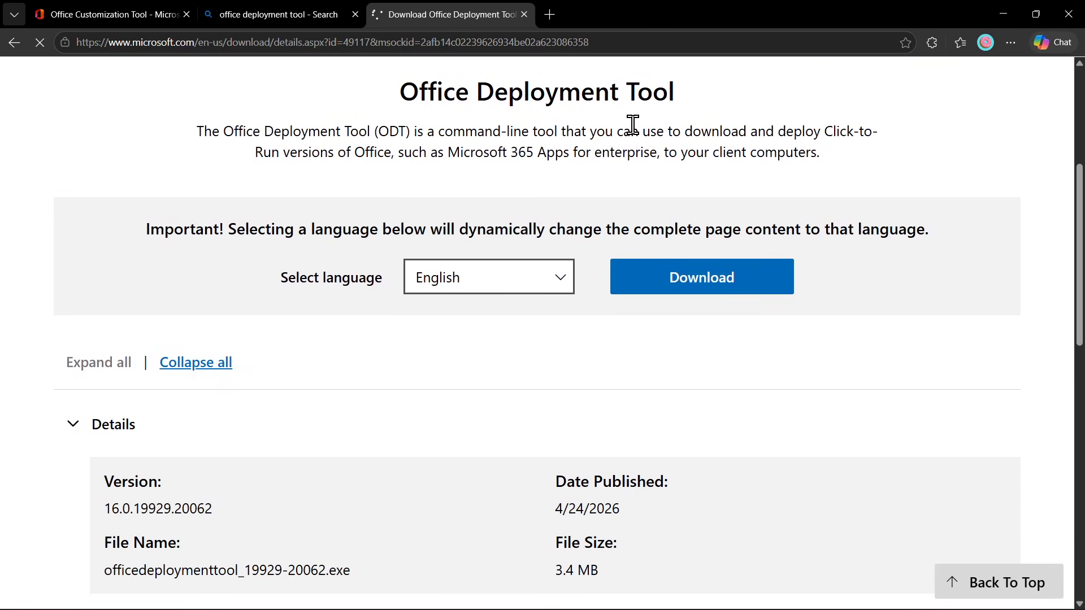
left_click(710, 279)
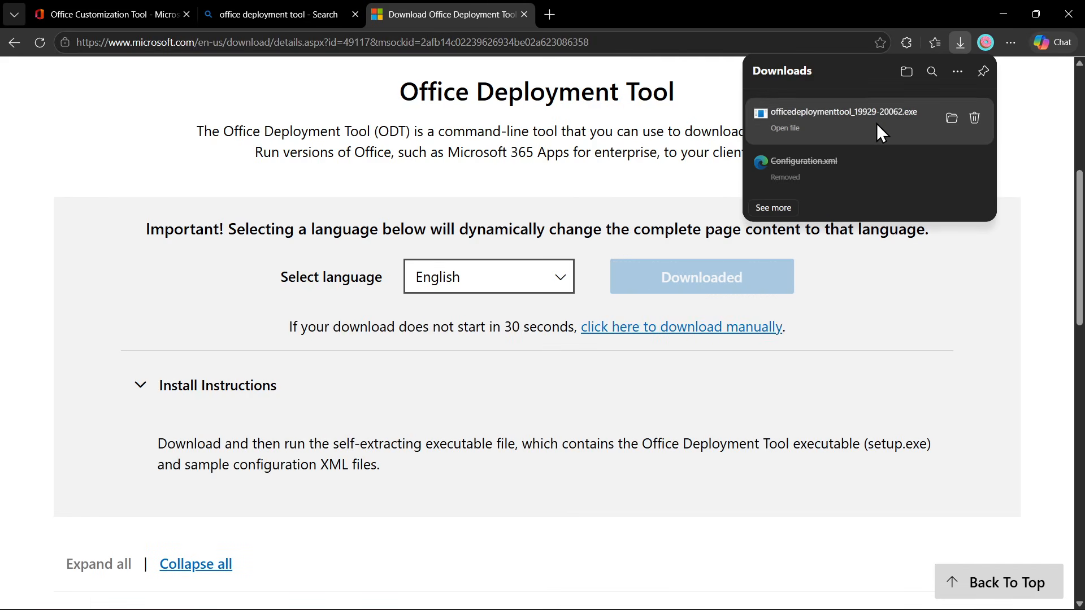
Step: Run the downloaded officedeploymenttool_19929-20062.exe as administrator from its folder and accept the Microsoft Software License Terms
left_click(952, 119)
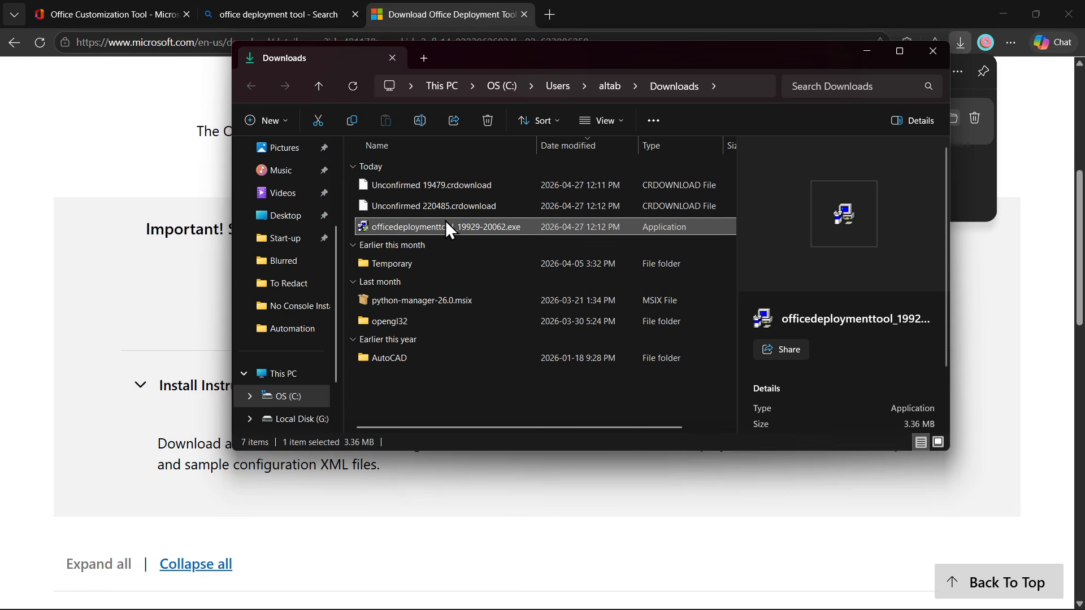
right_click(469, 225)
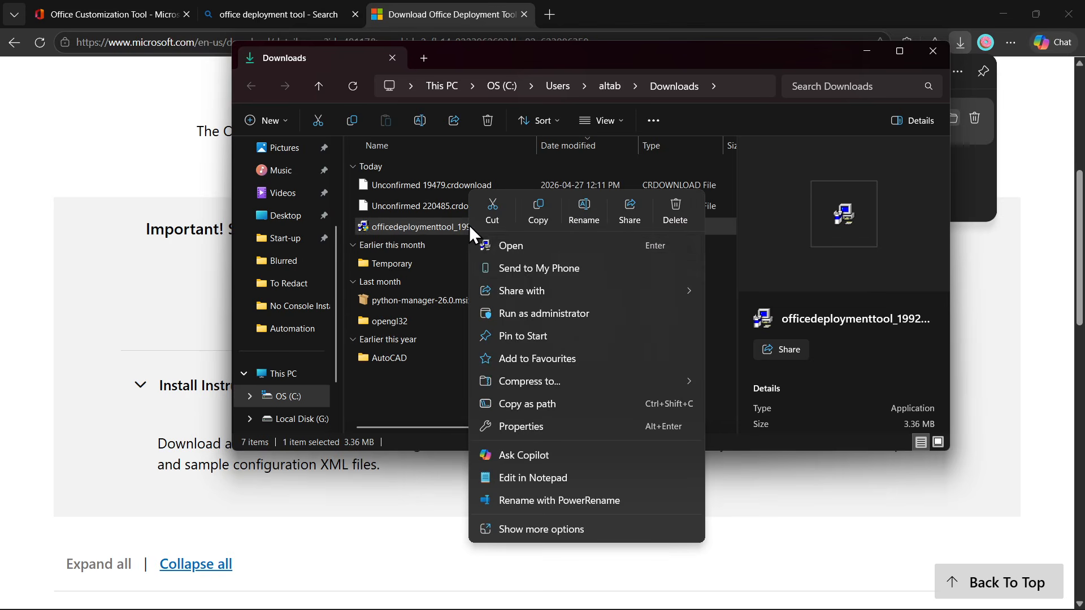
left_click(538, 311)
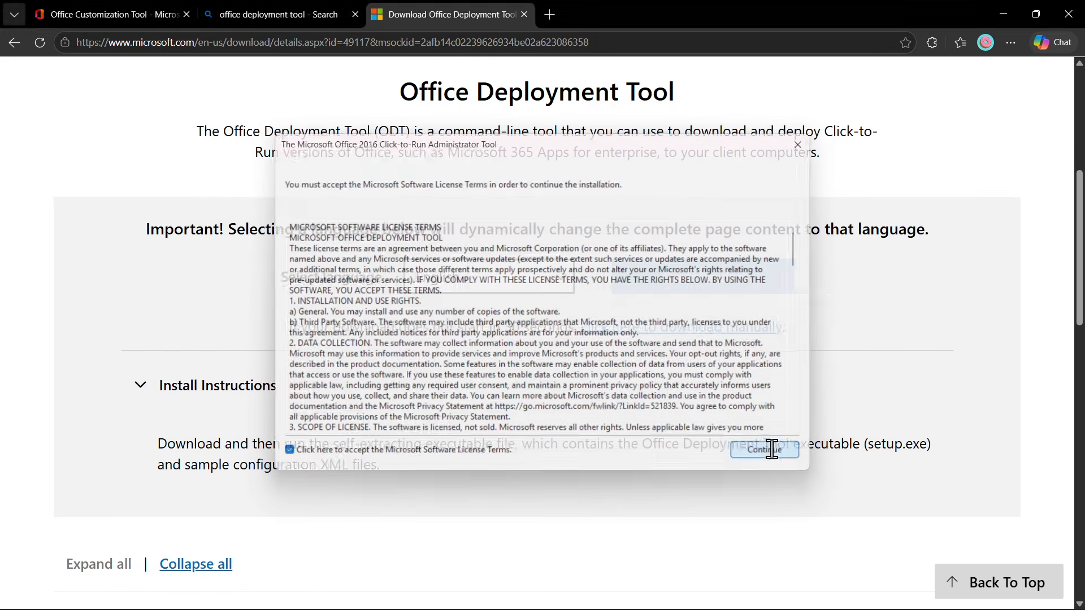
left_click(769, 451)
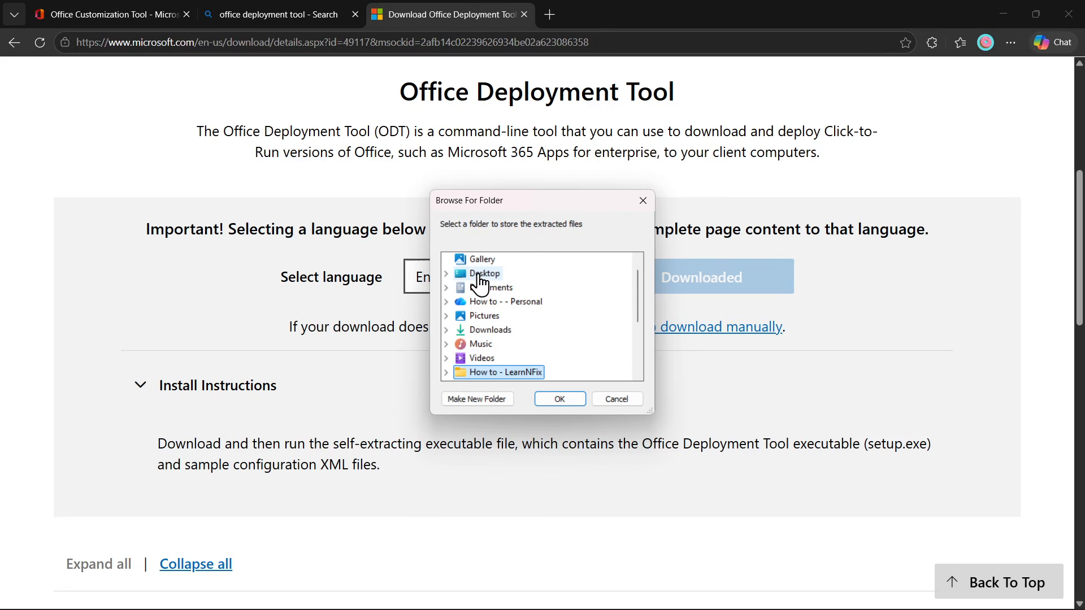
Step: Extract the deployment tool files into the desktop's Custom Office folder and close the download page and search tabs
left_click(447, 274)
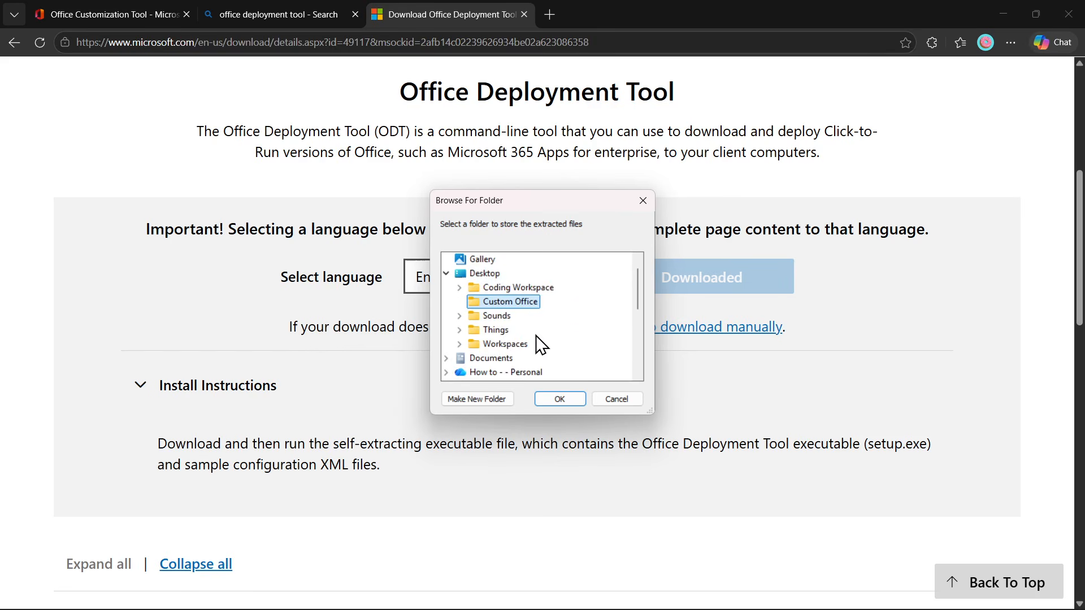
left_click(559, 400)
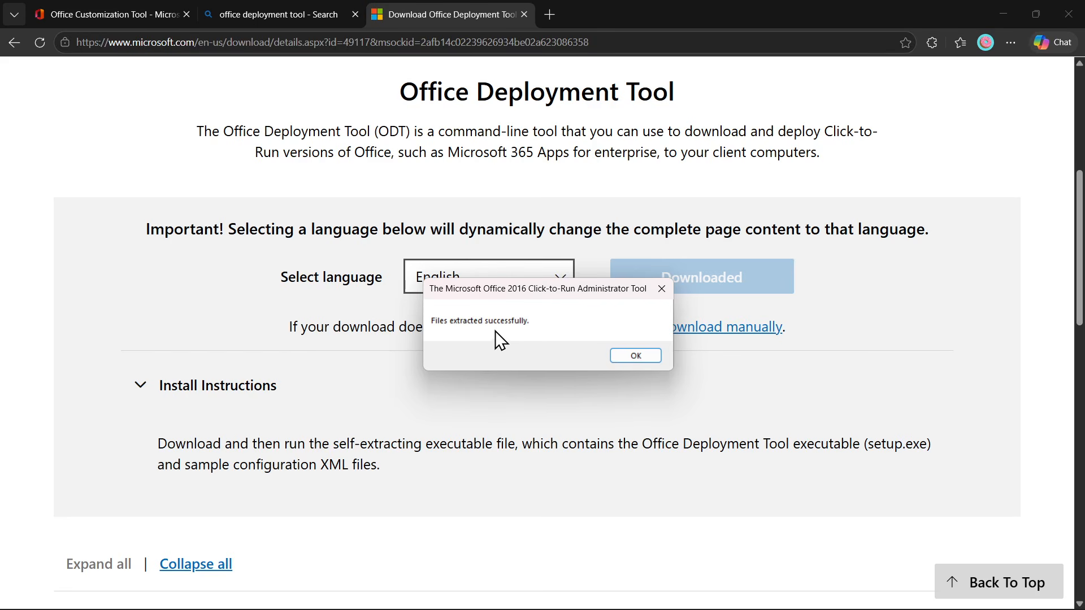
left_click(636, 356)
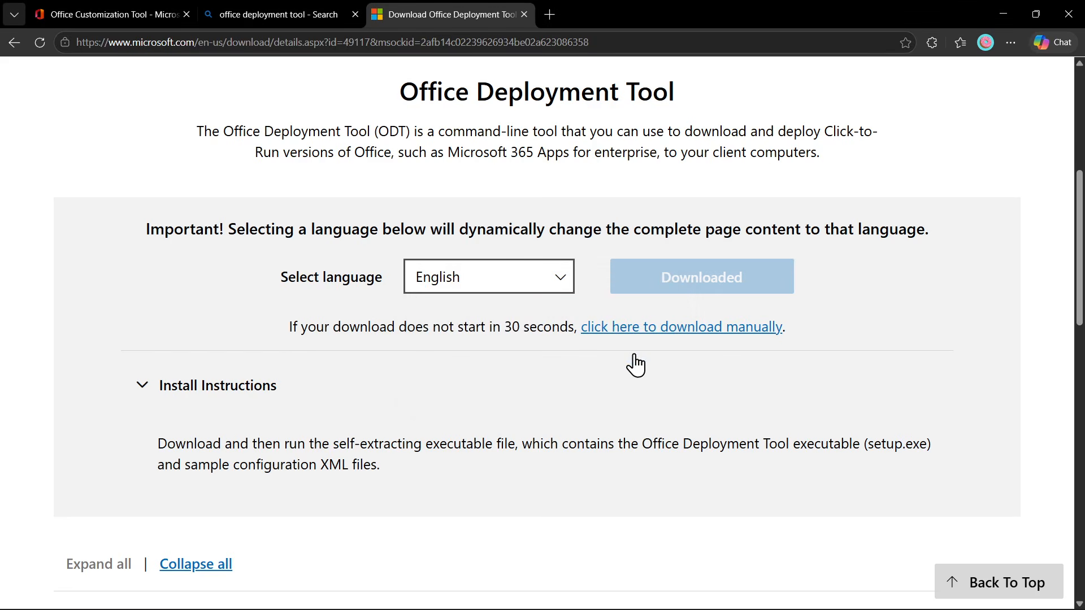
left_click(524, 14)
left_click(355, 13)
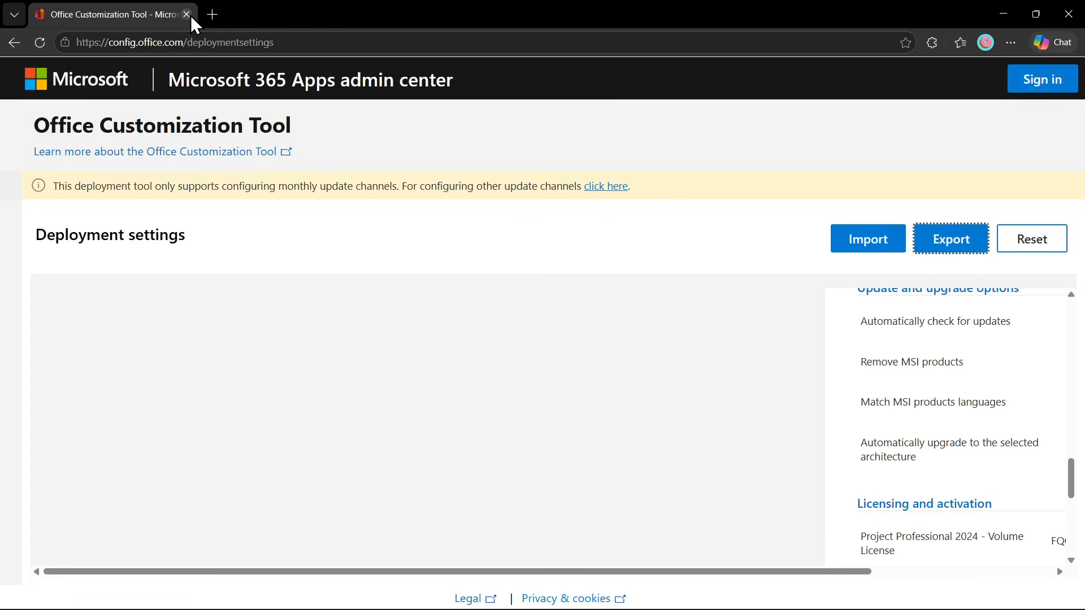
Step: Close the Office Customization Tool page, minimize the Downloads window, and open the Custom Office folder on the desktop
left_click(187, 14)
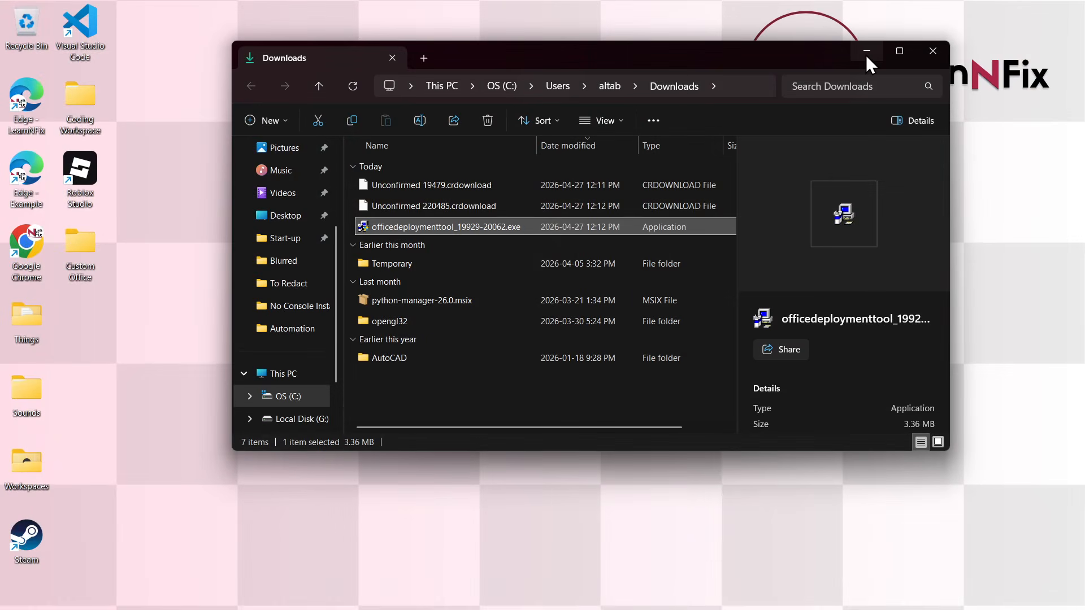
left_click(866, 55)
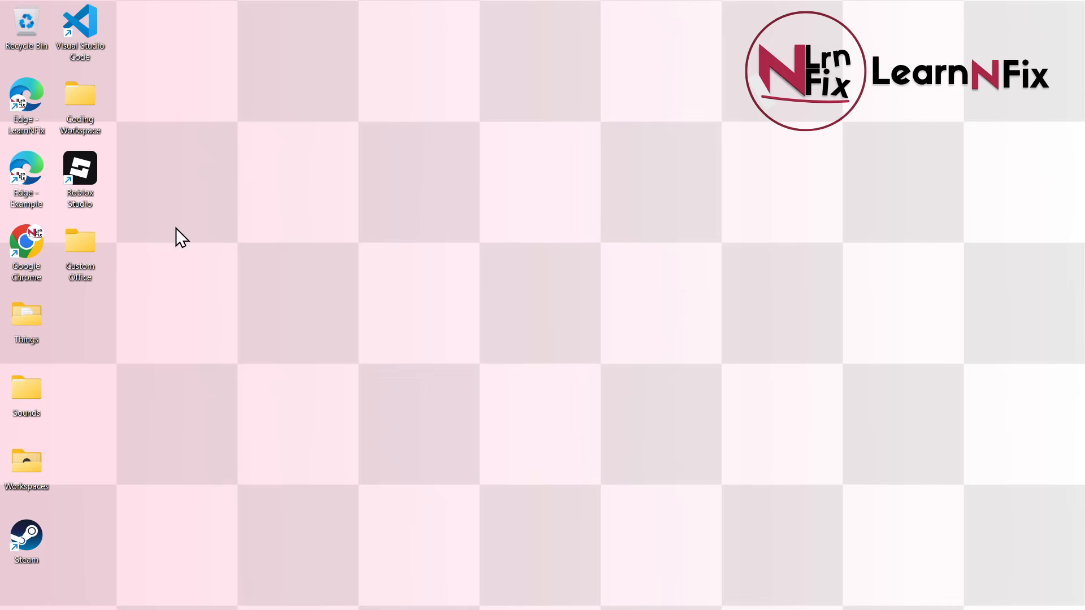
double_click(92, 262)
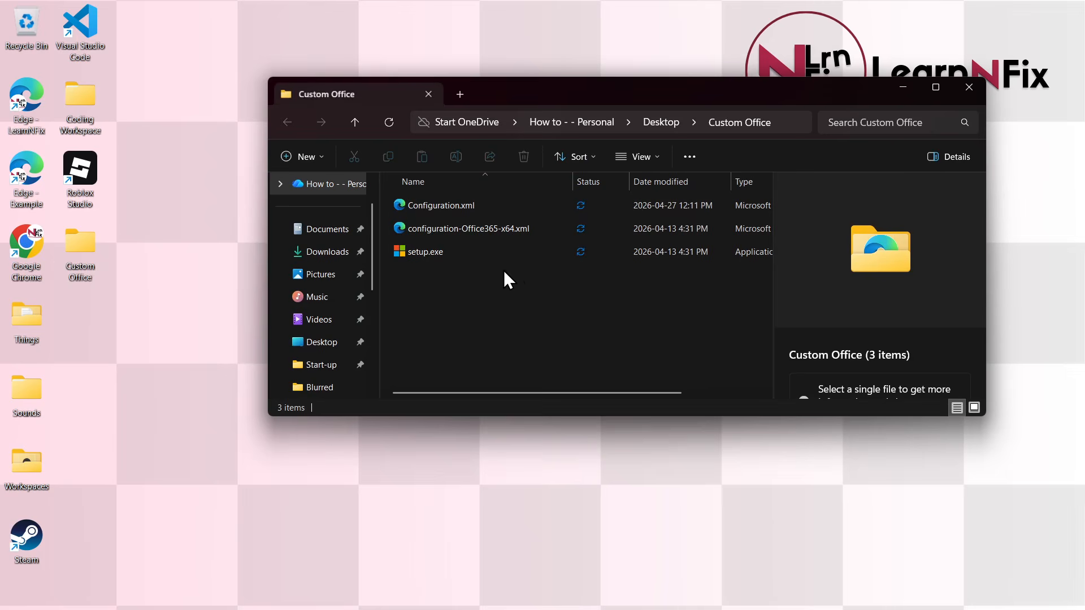
Step: Delete configuration-Office365-x64.xml from the Custom Office folder, keeping Configuration.xml and setup.exe
left_click(421, 256)
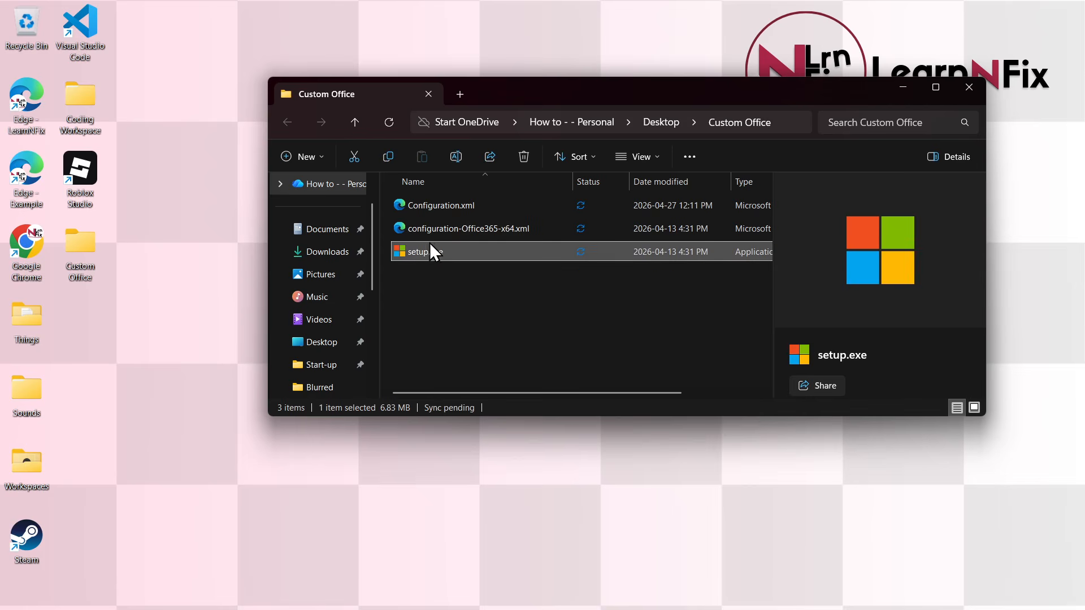
left_click(481, 232)
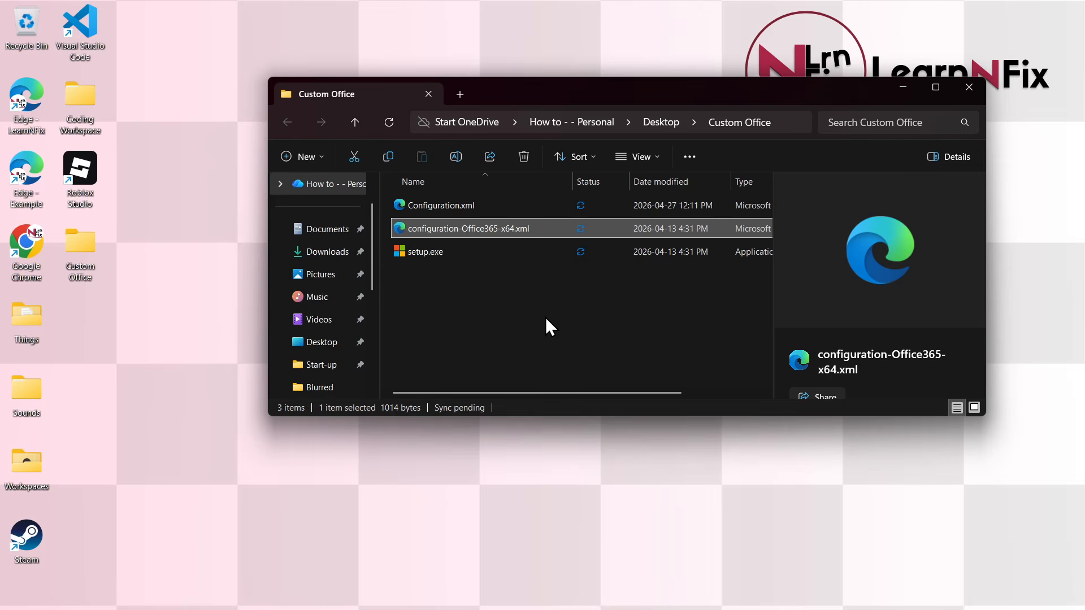
key("Delete")
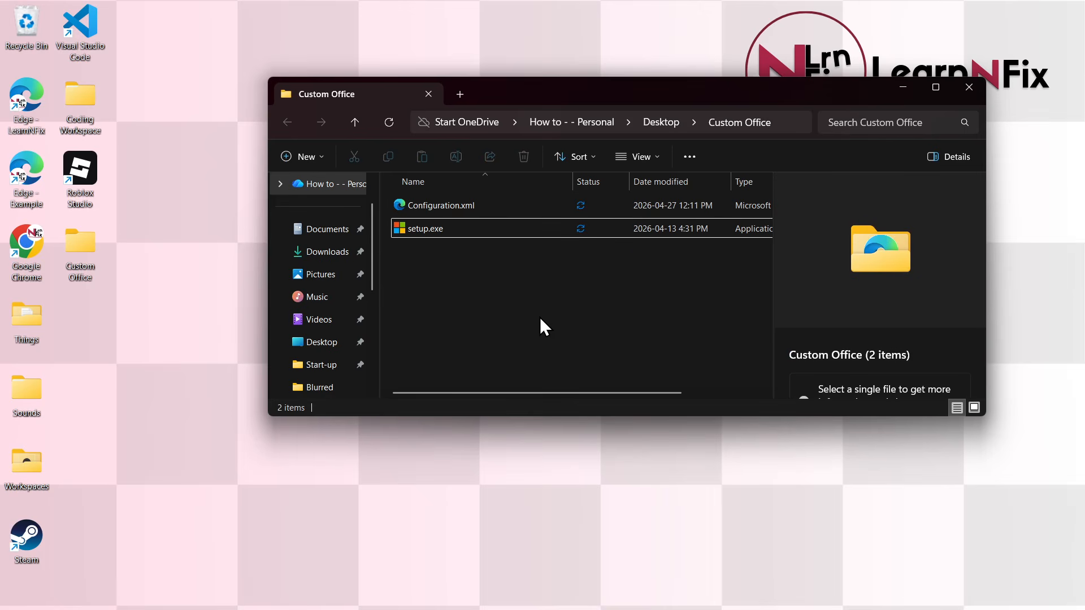
left_click(435, 222)
left_click(456, 205)
left_click(456, 319)
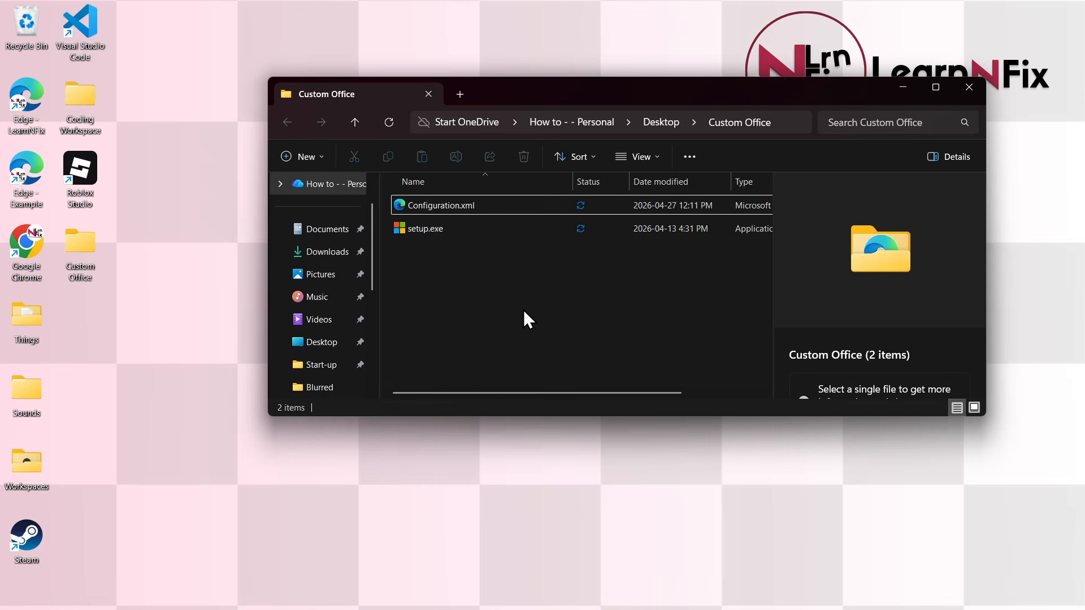
Step: Copy the full path of the Custom Office folder
left_click(793, 122)
key("ctrl+c")
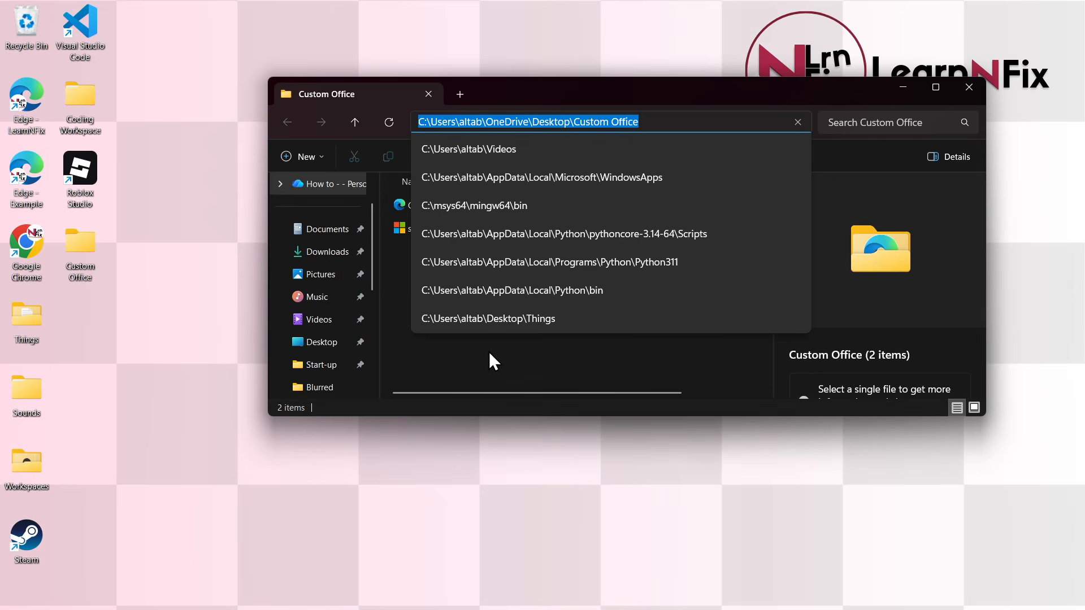
left_click(511, 350)
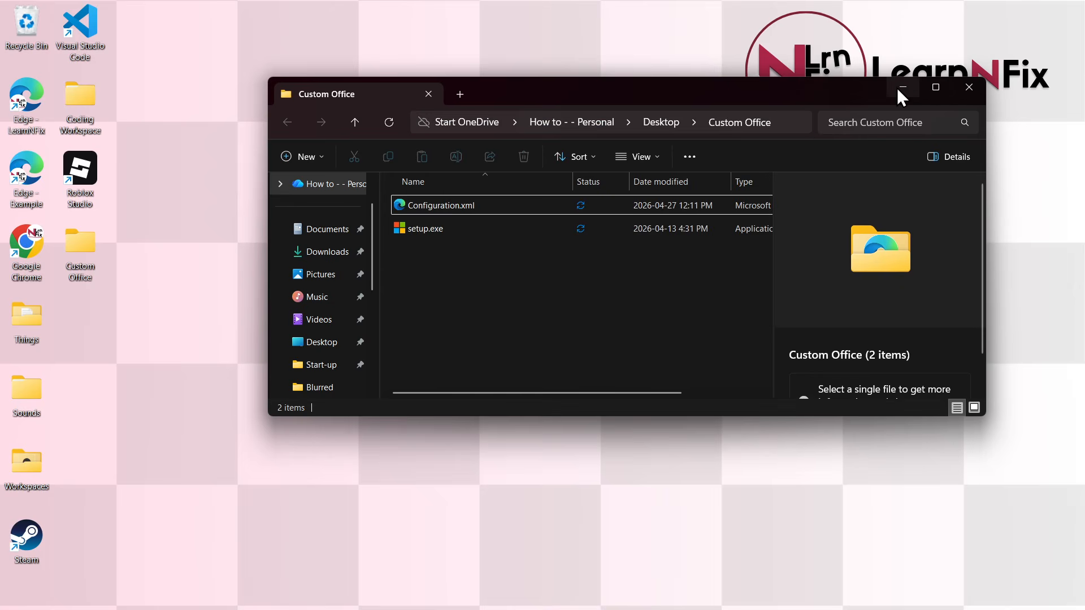
Step: Search Windows for "cmd", run Command Prompt as administrator, and place its window over the Custom Office folder window
key("super")
type("cmd")
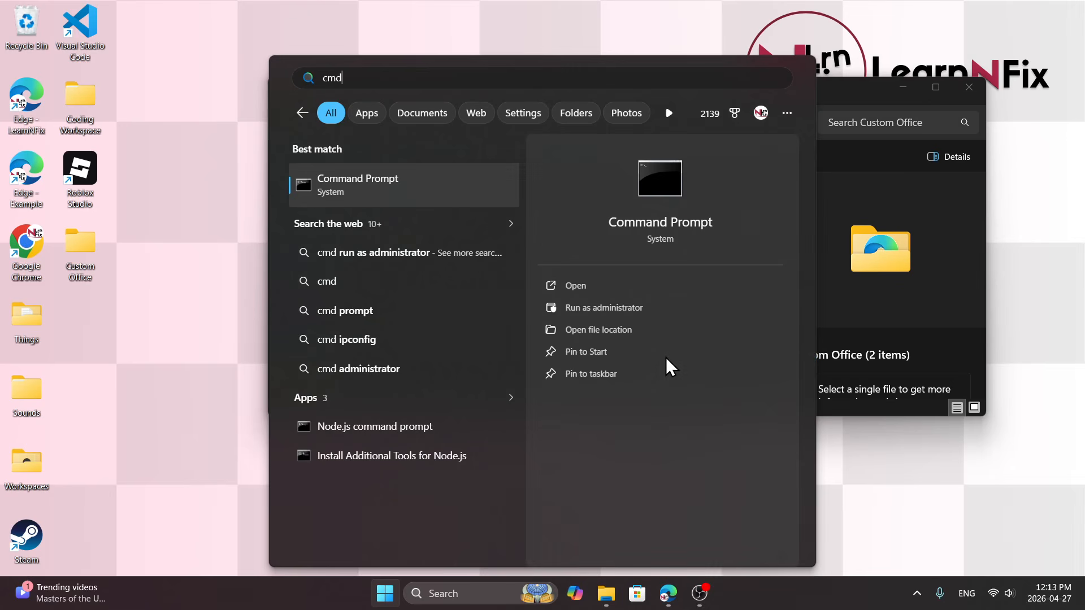
right_click(389, 190)
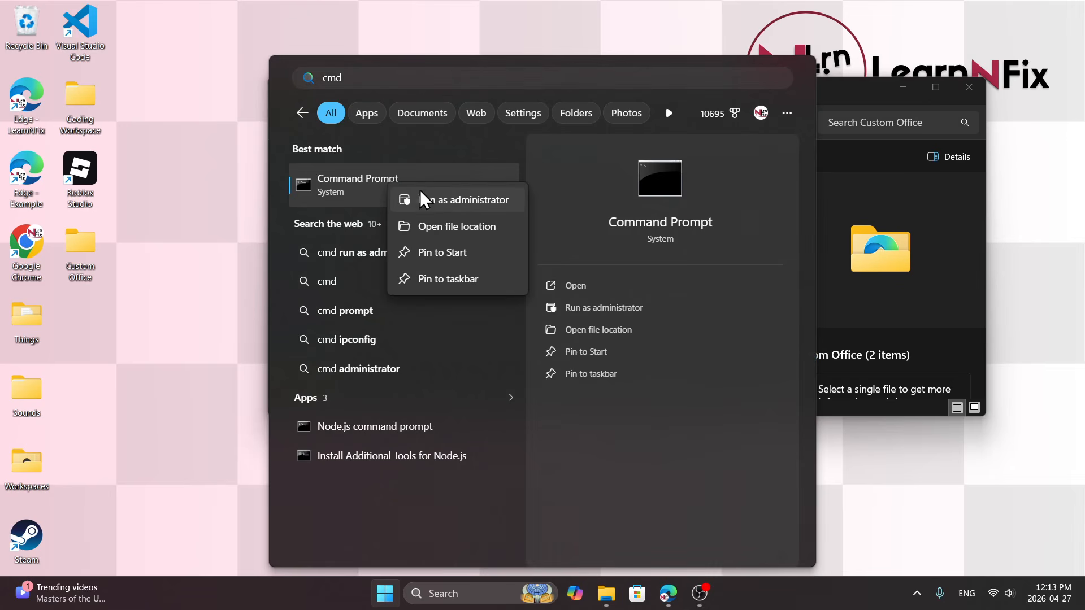
left_click(458, 203)
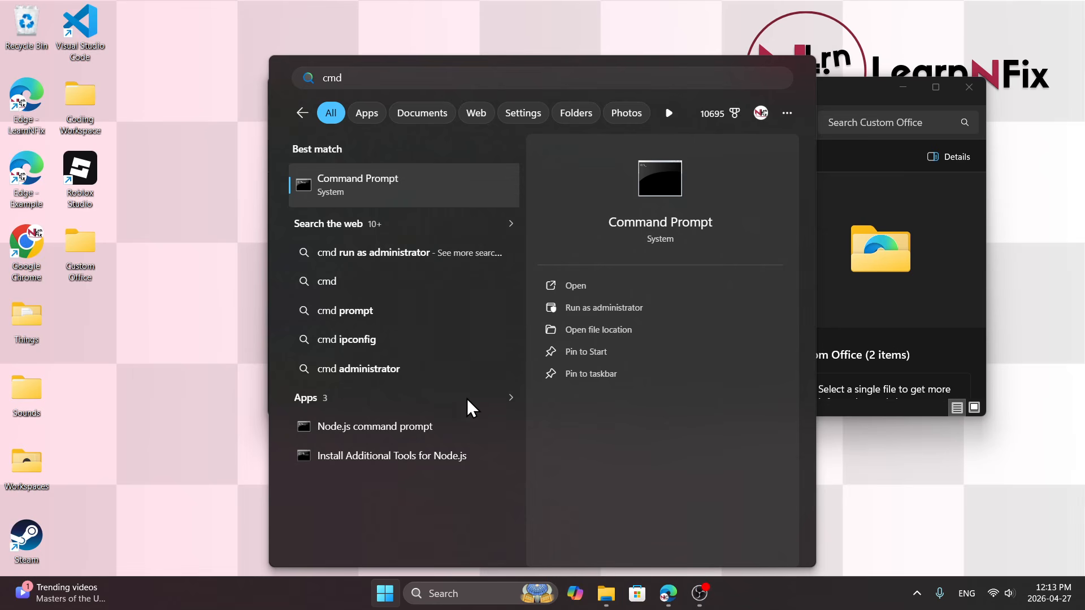
left_click_drag(236, 134, 394, 117)
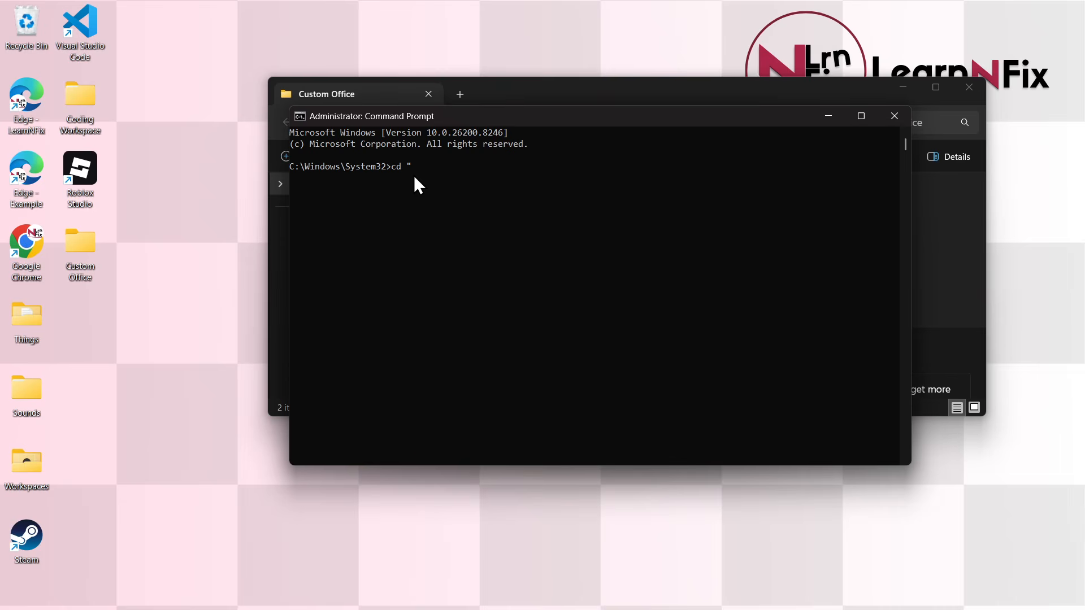
Step: Use cd with the copied, quoted path to enter the Custom Office folder, and run "setup.exe/configure configuration.xml"
key("ctrl+v")
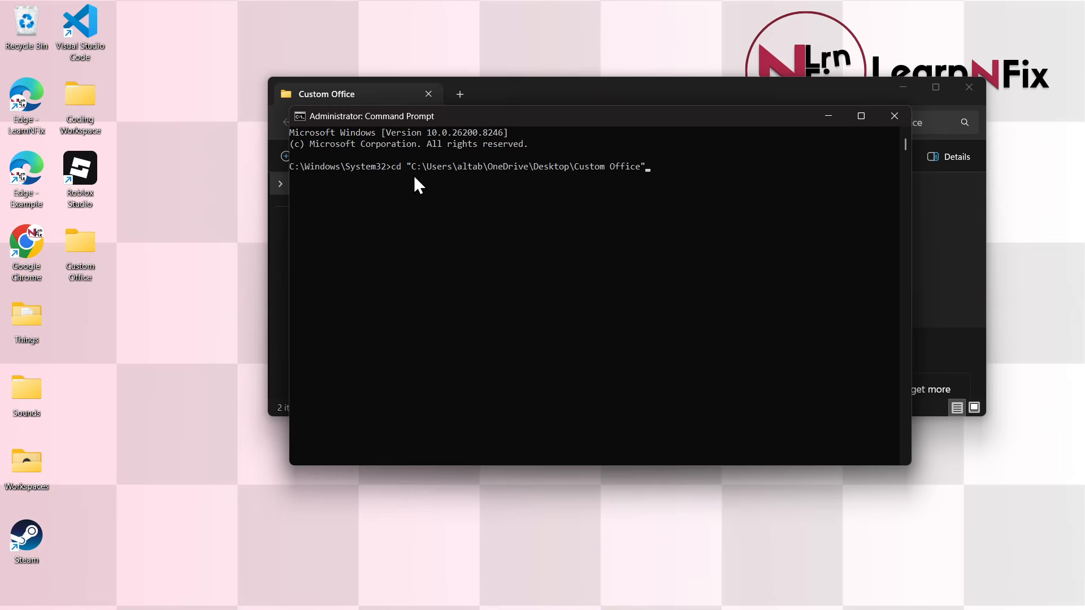
key("Return")
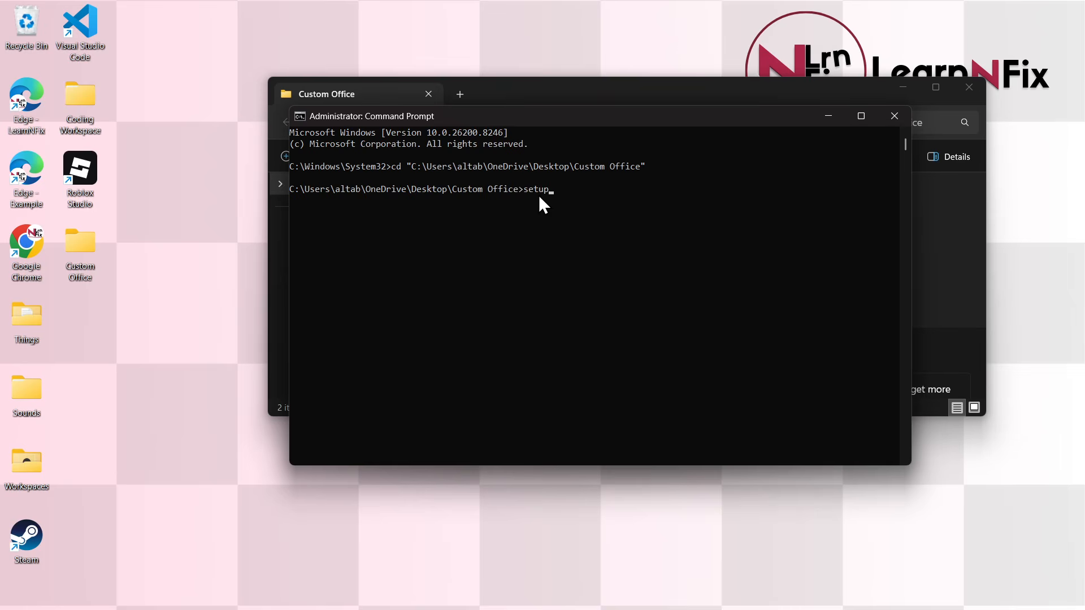
type("setup.exe/configure configuration.xml")
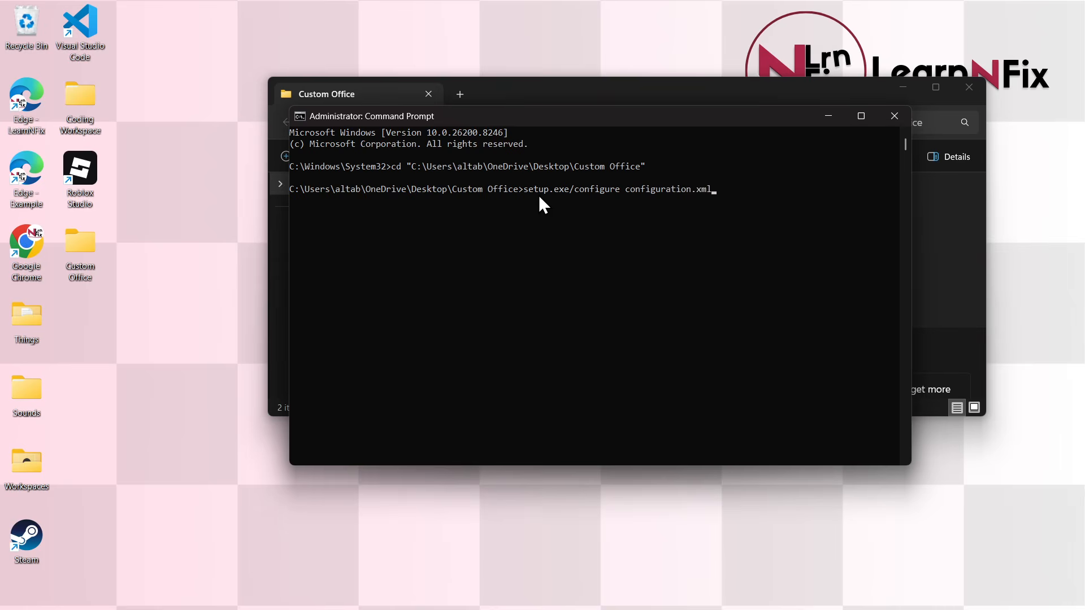
key("Return")
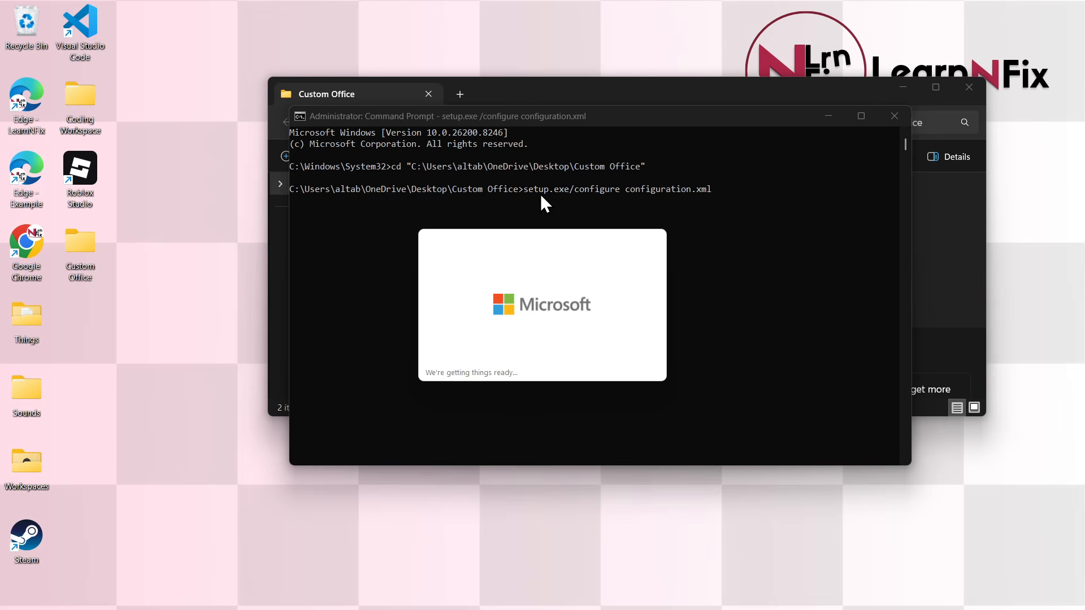
Step: Close the Command Prompt window and the Custom Office folder window
mouse_move(792, 113)
left_mouse_down()
mouse_move(790, 140)
mouse_move(811, 116)
left_mouse_up()
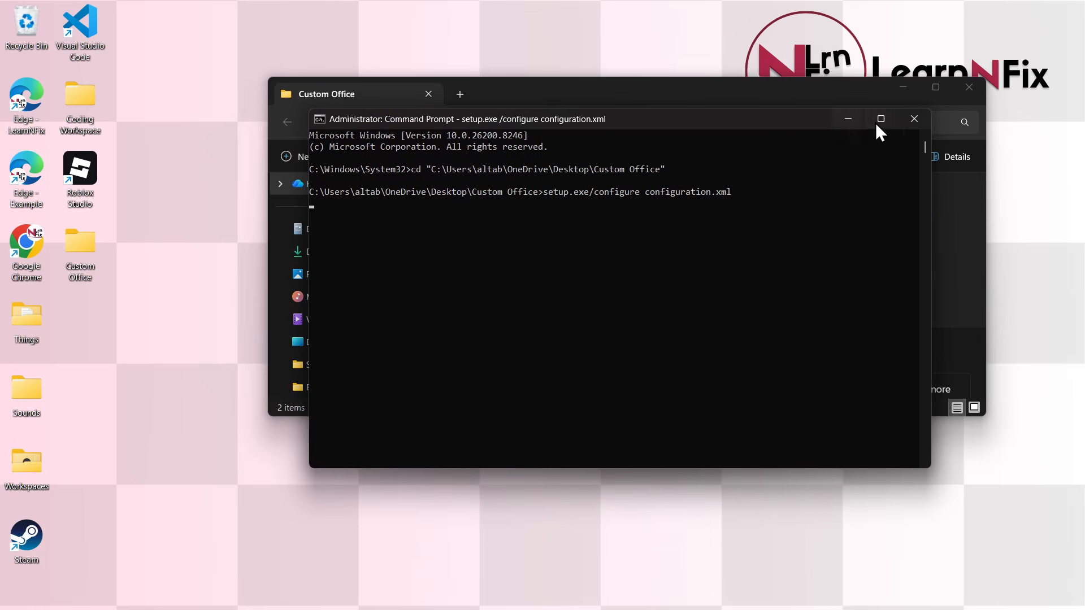
left_click(913, 119)
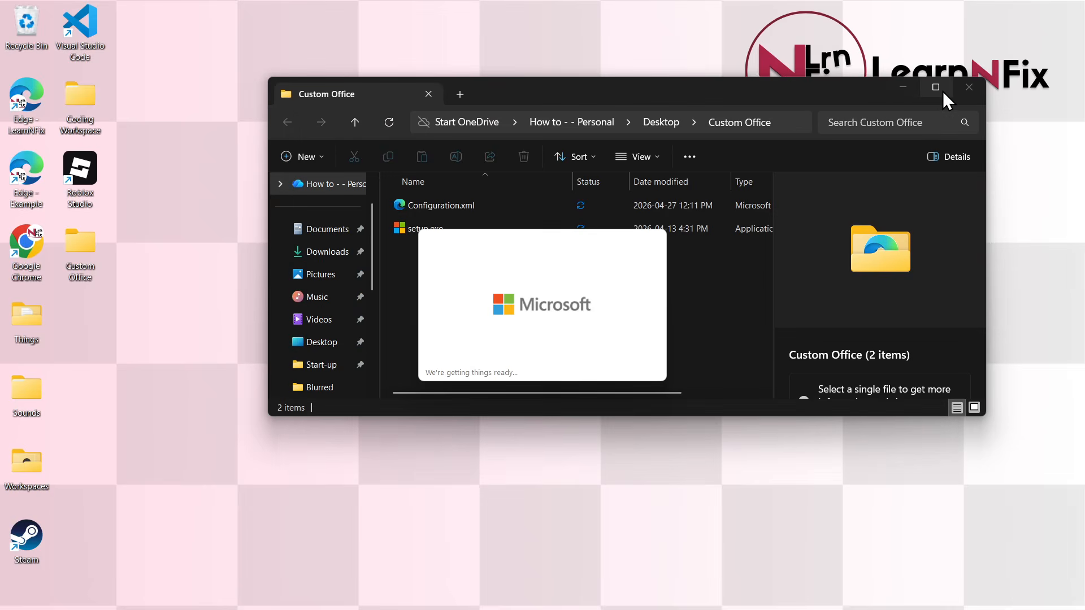
left_click(964, 90)
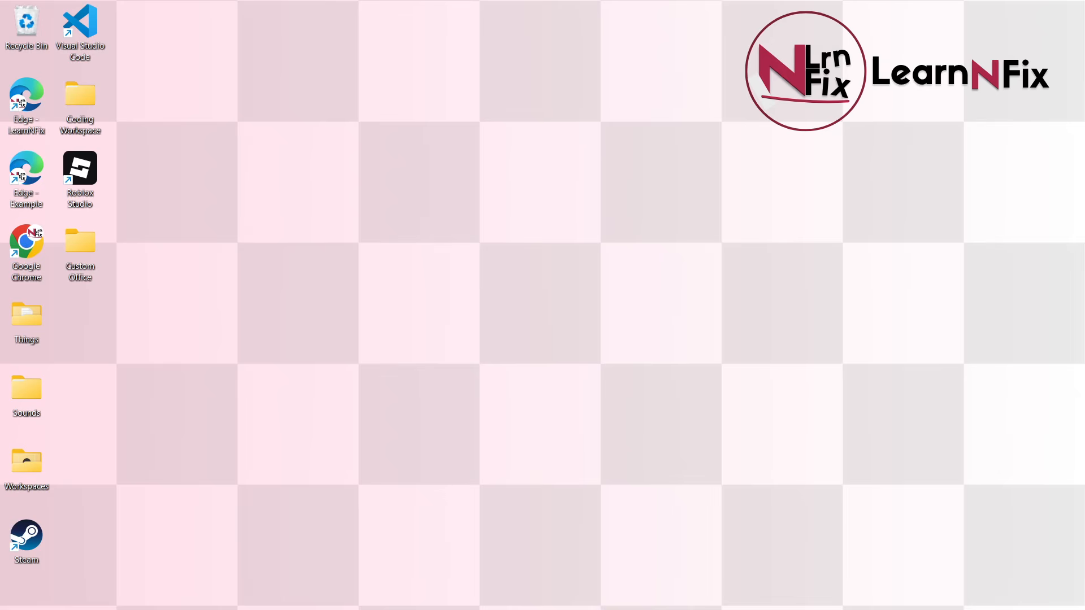
Step: Check the background Office installation's progress through its icon among the hidden system tray items
mouse_move(758, 596)
left_click(916, 593)
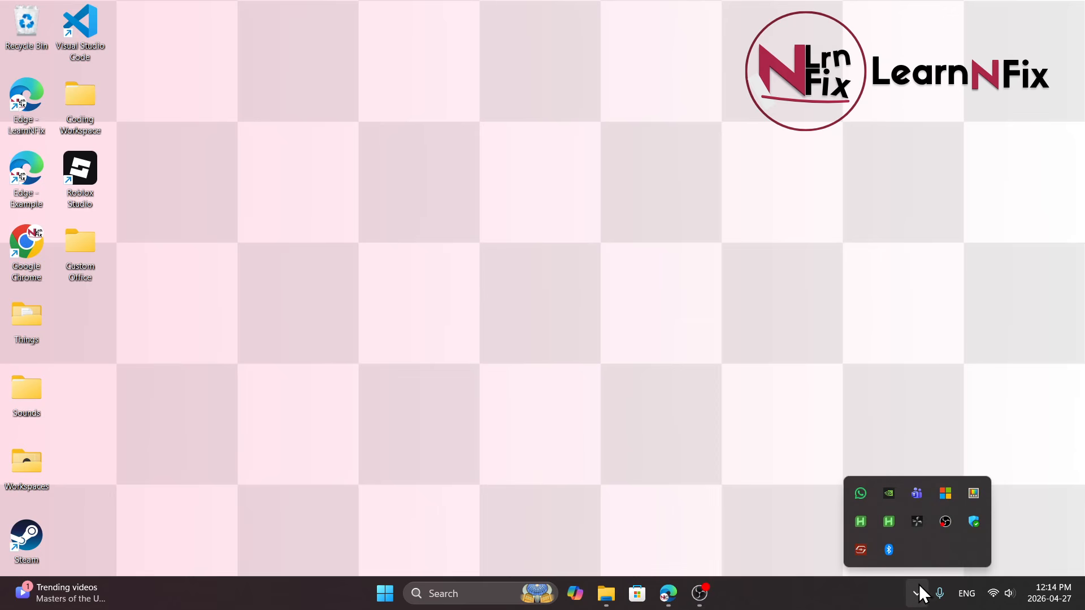
left_click(943, 493)
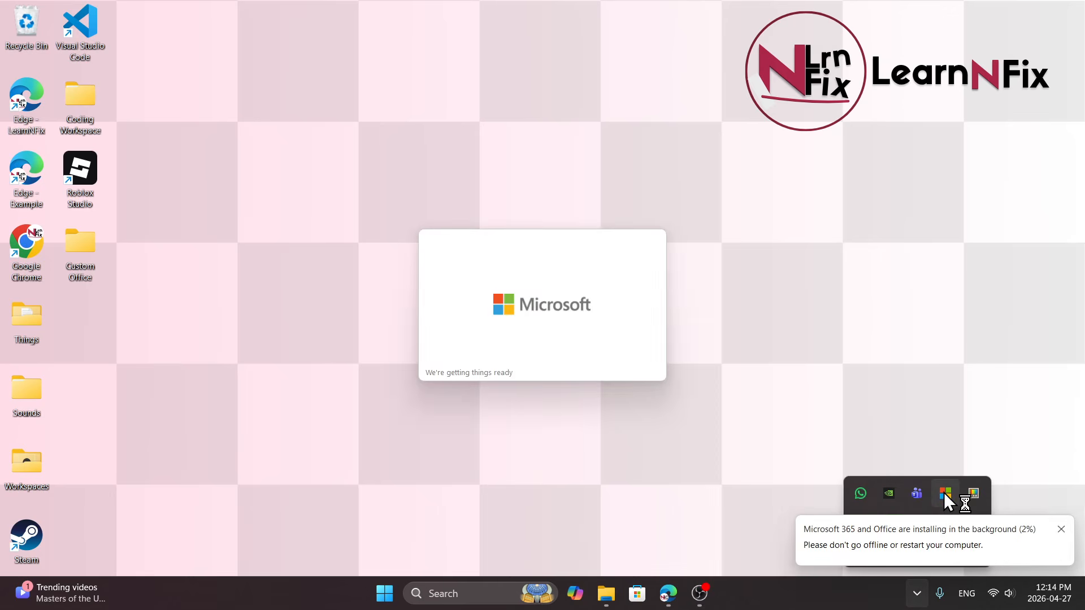